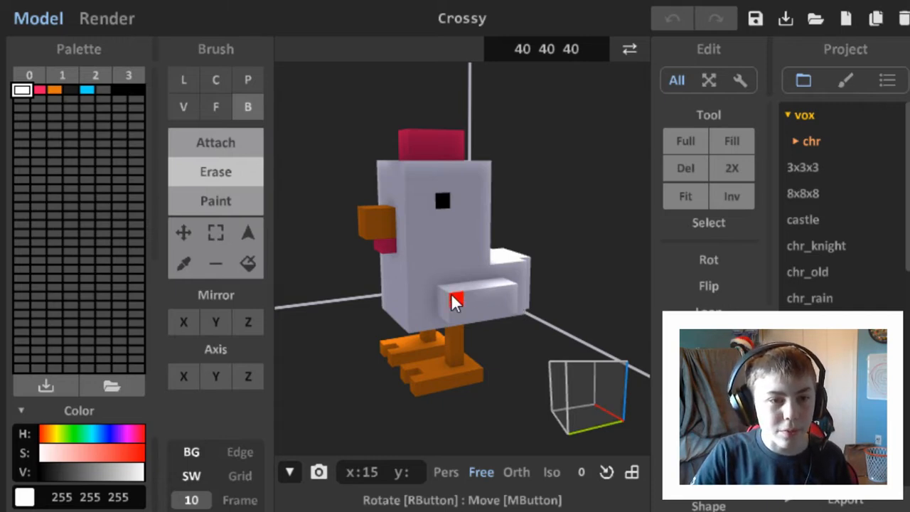
{"action": "mouse_move", "coordinate": [455, 300]}
{"action": "right_mouse_down"}
{"action": "mouse_move", "coordinate": [443, 296]}
{"action": "mouse_move", "coordinate": [451, 291]}
{"action": "right_mouse_up"}
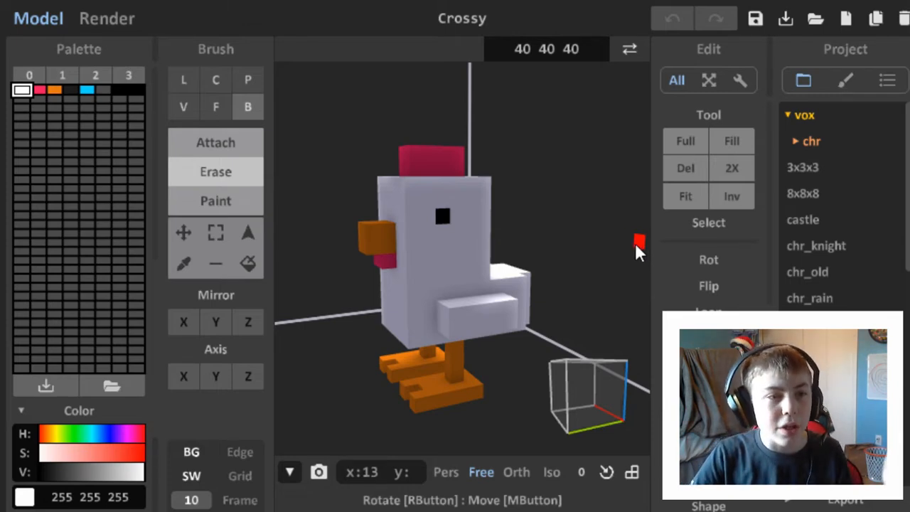
{"action": "mouse_move", "coordinate": [510, 268]}
{"action": "right_mouse_down"}
{"action": "mouse_move", "coordinate": [502, 270]}
{"action": "mouse_move", "coordinate": [512, 285]}
{"action": "mouse_move", "coordinate": [496, 280]}
{"action": "mouse_move", "coordinate": [506, 276]}
{"action": "right_mouse_up"}
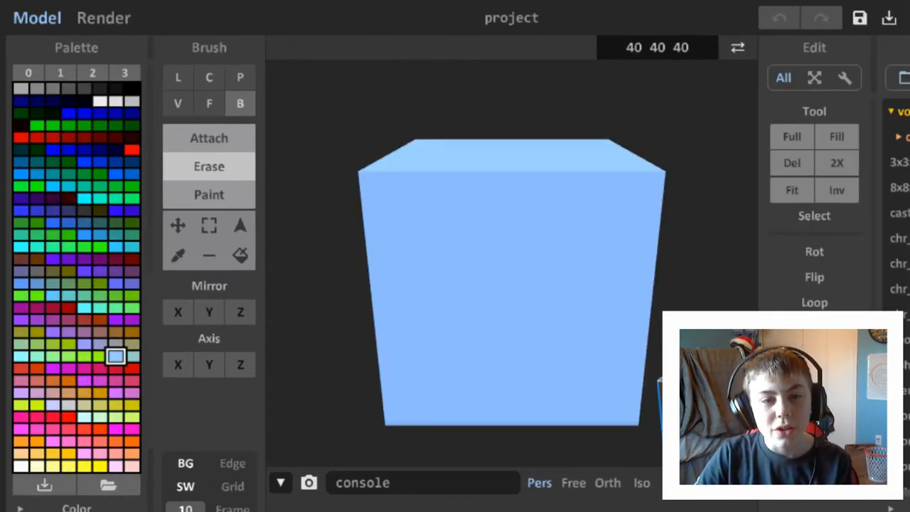
- Delete all voxels of the default solid cube to leave the 40 × 40 × 40 model volume empty
{"action": "mouse_move", "coordinate": [585, 217]}
{"action": "right_mouse_down"}
{"action": "mouse_move", "coordinate": [569, 225]}
{"action": "mouse_move", "coordinate": [590, 211]}
{"action": "right_mouse_up"}
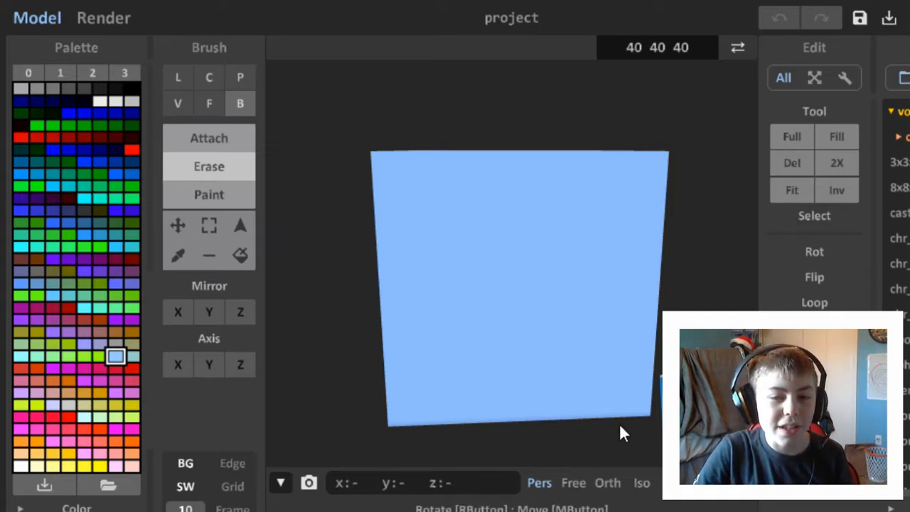
{"action": "right_click_drag", "start_coordinate": [597, 305], "coordinate": [494, 381]}
{"action": "left_click", "coordinate": [797, 162]}
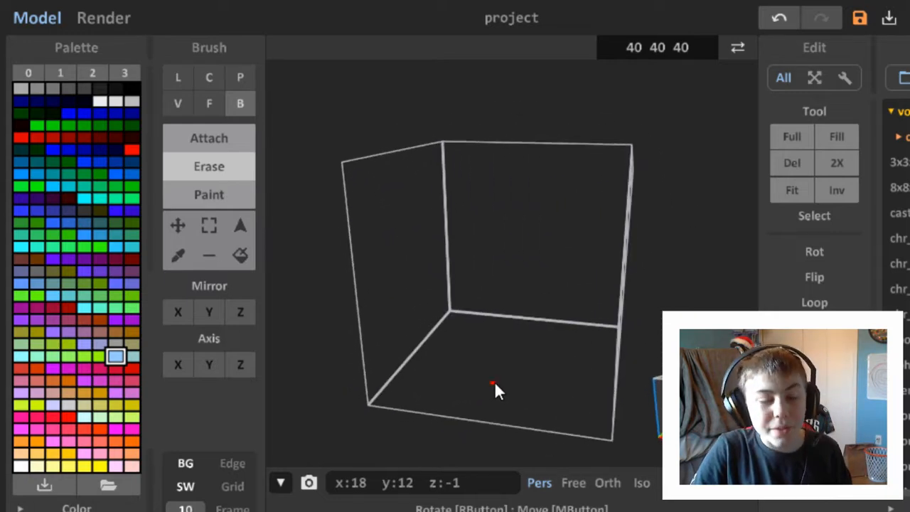
- Look through the default colour palettes and switch to the empty palette 3
{"action": "left_click", "coordinate": [50, 72]}
{"action": "left_click", "coordinate": [79, 68]}
{"action": "left_click", "coordinate": [30, 70]}
{"action": "left_click", "coordinate": [55, 70]}
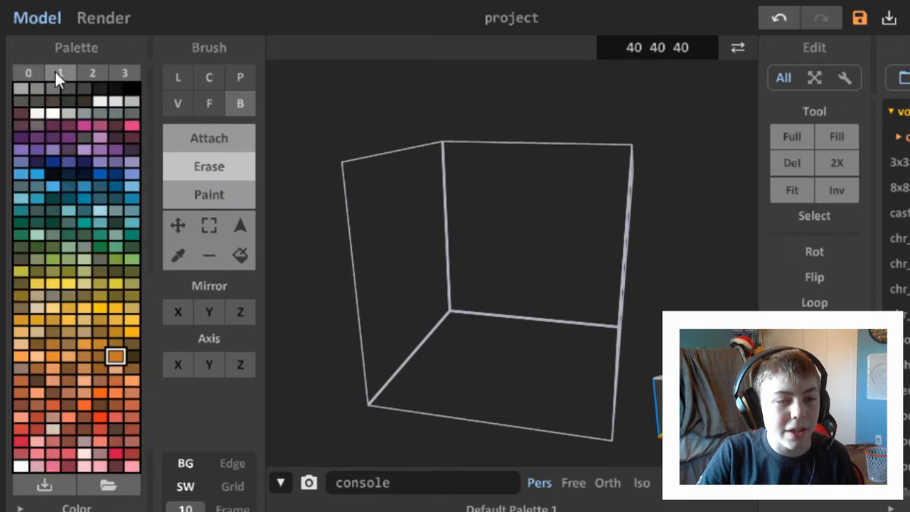
{"action": "left_click", "coordinate": [62, 72]}
{"action": "left_click", "coordinate": [23, 69]}
{"action": "left_click", "coordinate": [113, 71]}
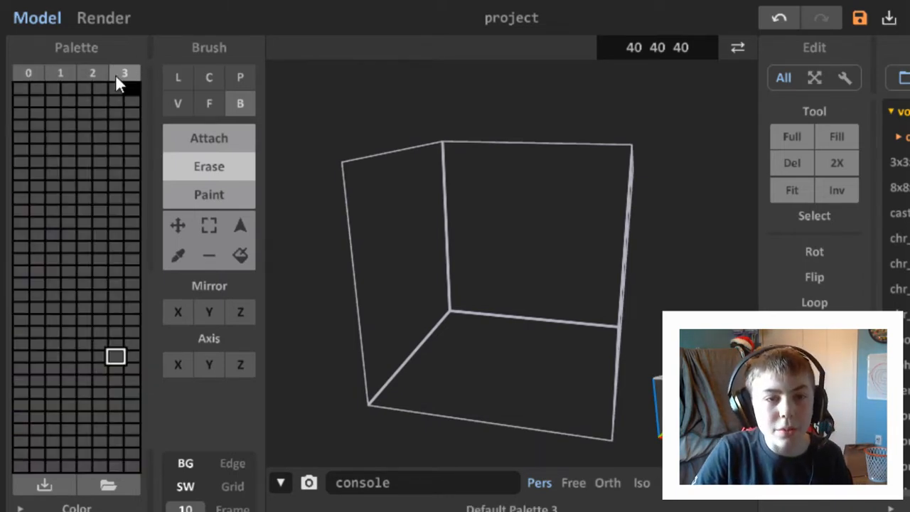
- Set the first colour swatch of the palette to white, RGB 255 255 255
{"action": "left_click", "coordinate": [22, 89]}
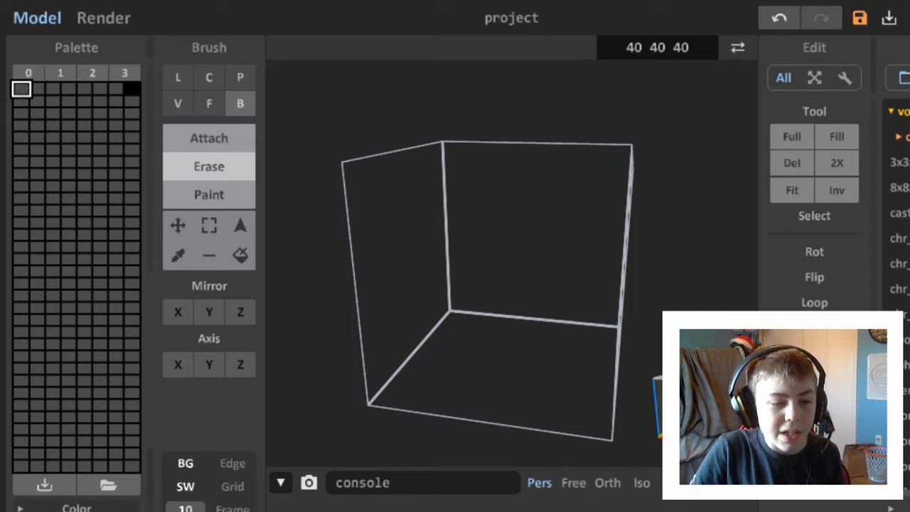
{"action": "left_click", "coordinate": [60, 509]}
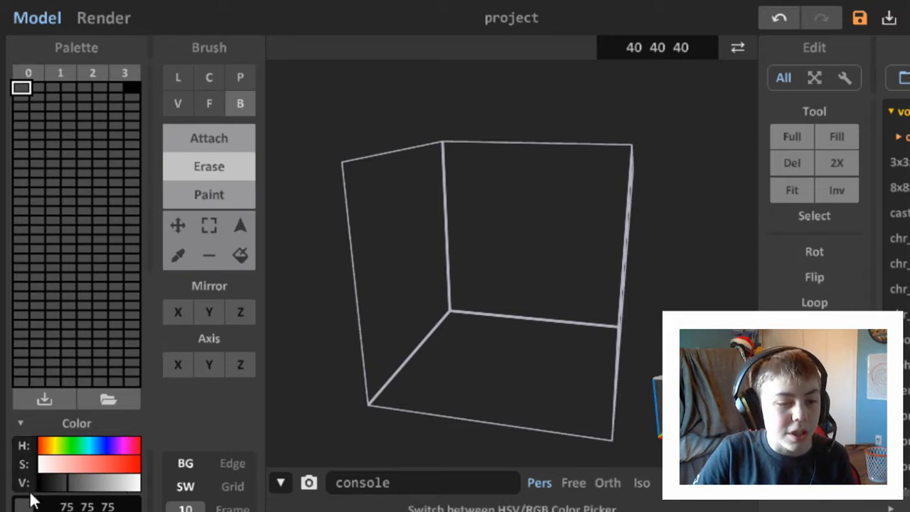
{"action": "left_click_drag", "start_coordinate": [78, 481], "coordinate": [374, 483]}
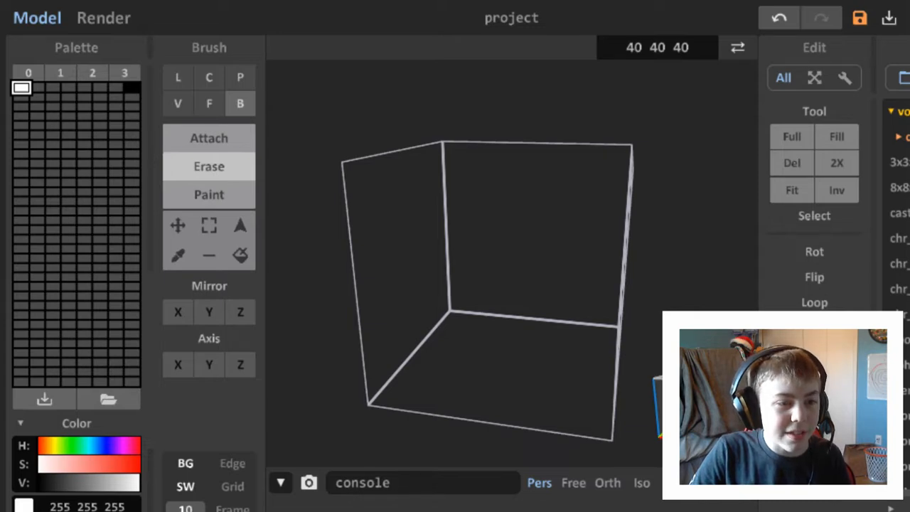
- Set the second palette swatch to pinkish red, RGB 255 19 98
{"action": "left_click", "coordinate": [38, 87]}
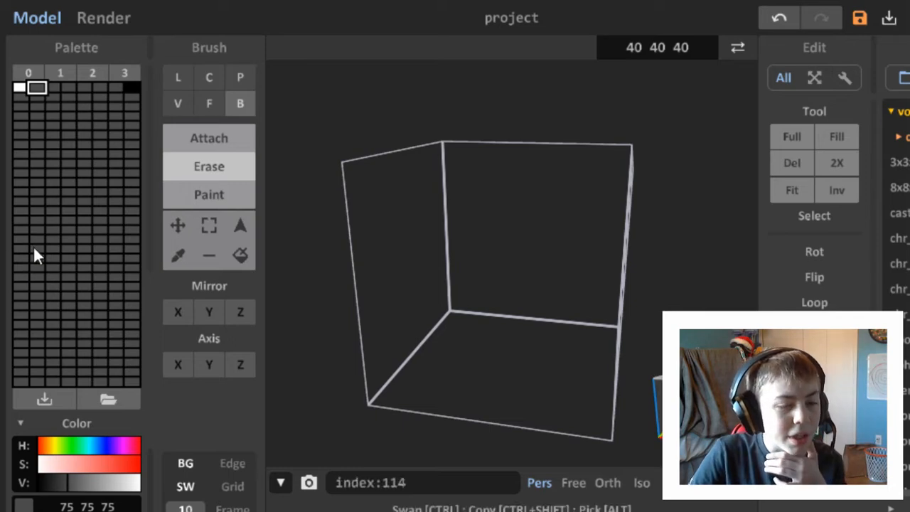
{"action": "double_click", "coordinate": [68, 507]}
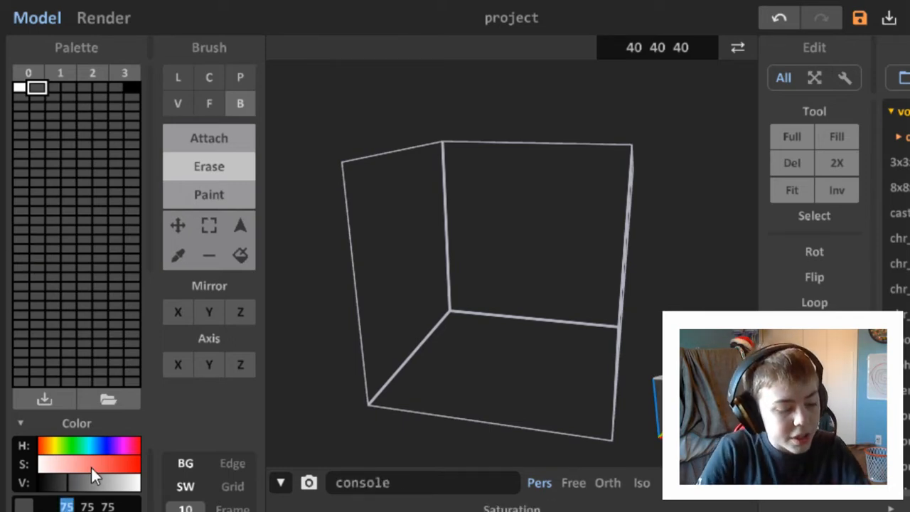
{"action": "type", "text": "255"}
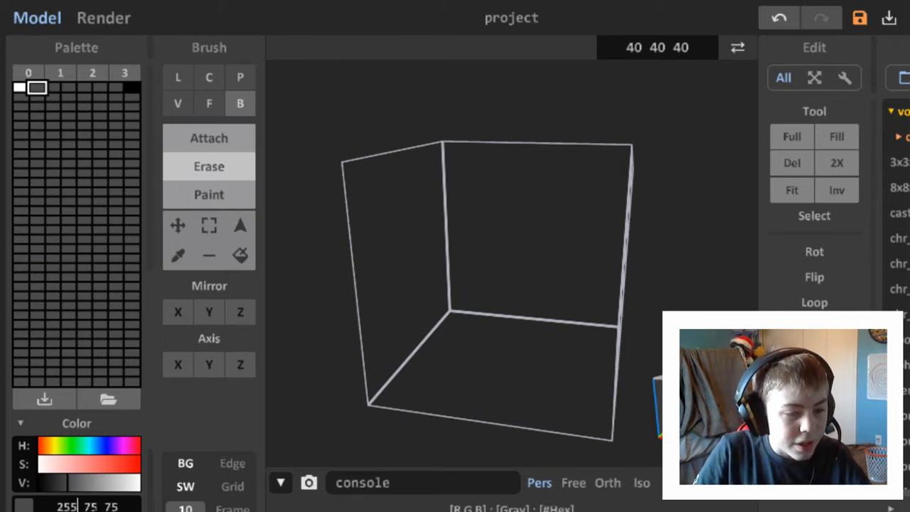
{"action": "triple_click", "coordinate": [94, 506]}
{"action": "left_click", "coordinate": [96, 507]}
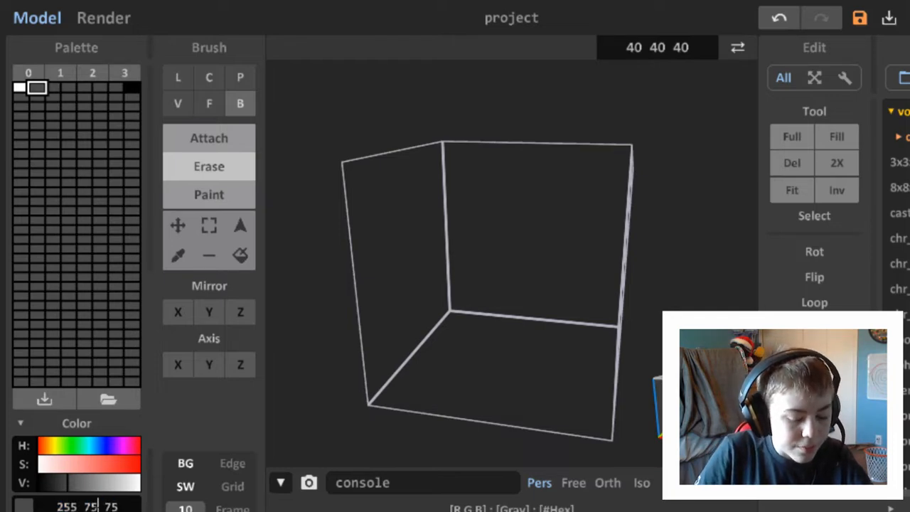
{"action": "key", "text": "BackSpace"}
{"action": "key", "text": "BackSpace"}
{"action": "type", "text": "19"}
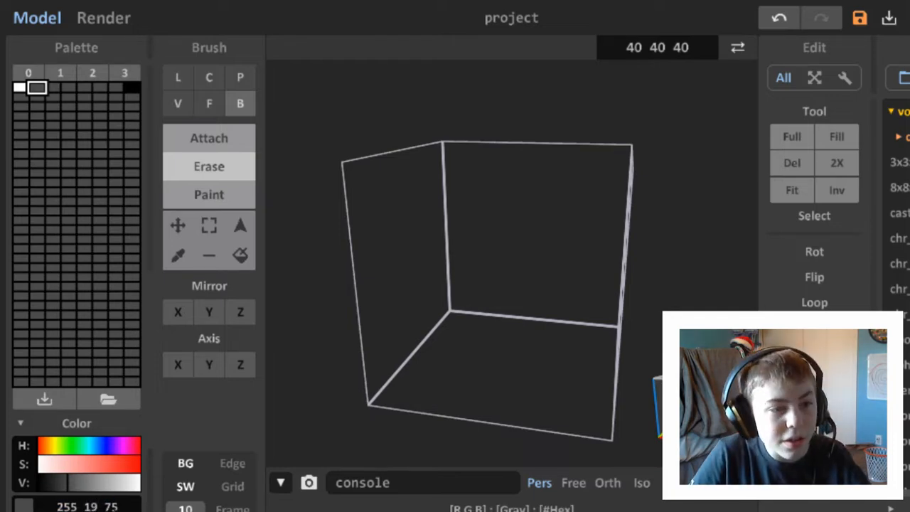
{"action": "left_click_drag", "start_coordinate": [119, 506], "coordinate": [105, 506]}
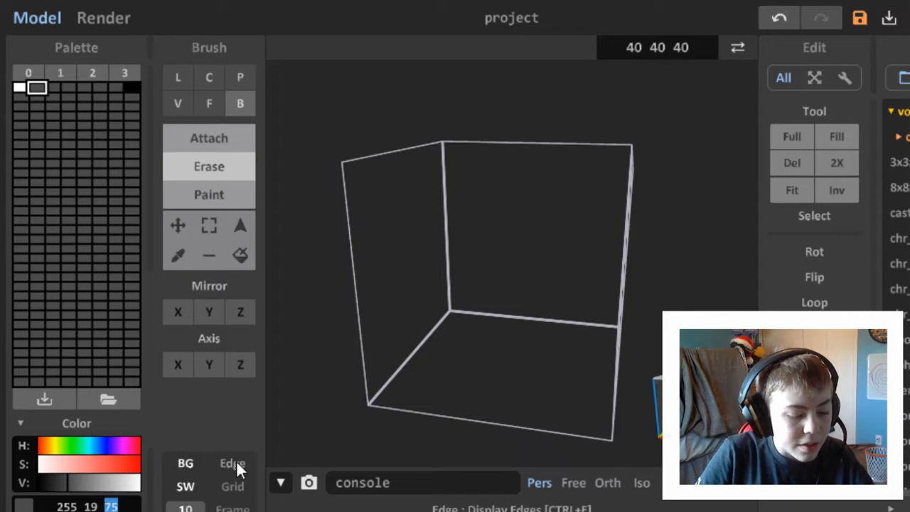
{"action": "type", "text": "98"}
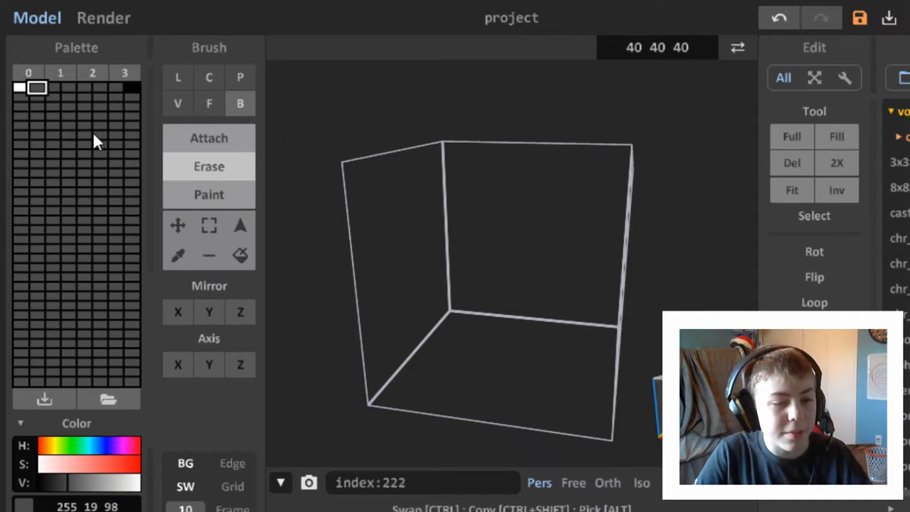
{"action": "key", "text": "Return"}
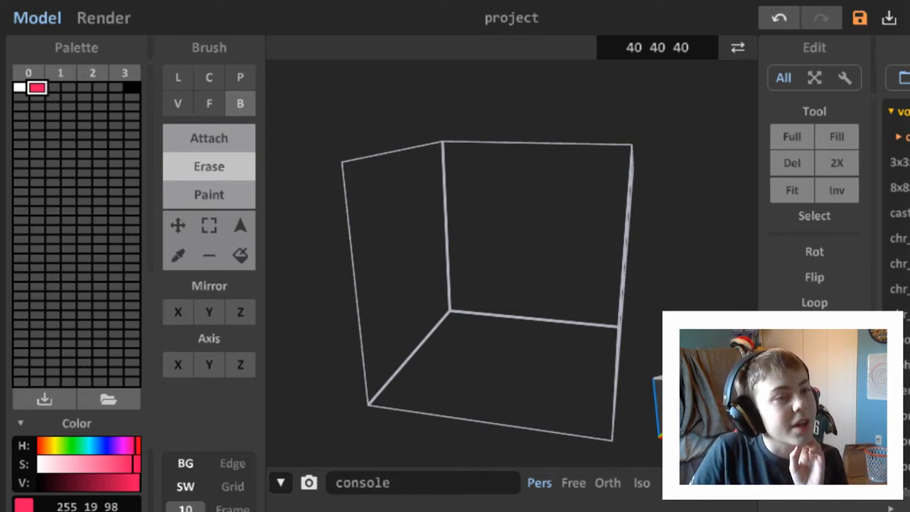
- Set the third palette swatch to orange, RGB 230 121 19
{"action": "left_click", "coordinate": [57, 87]}
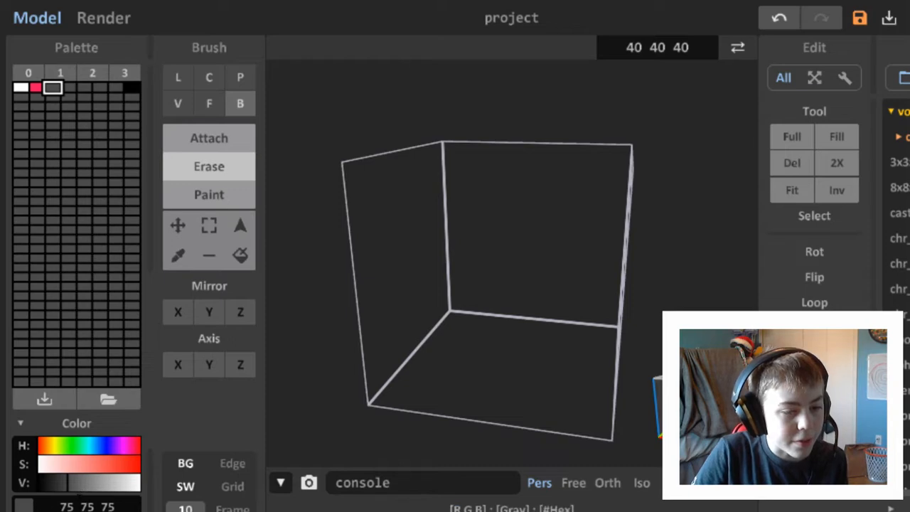
{"action": "left_click", "coordinate": [86, 506]}
{"action": "type", "text": "230"}
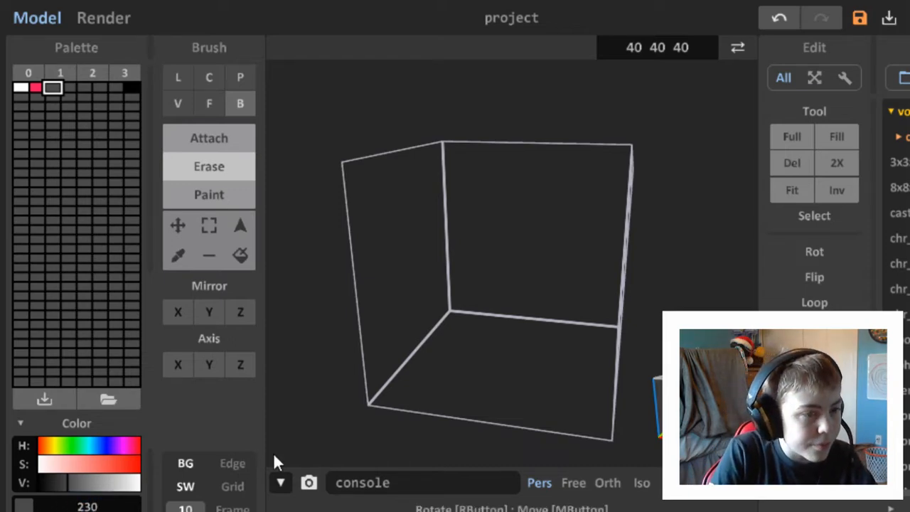
{"action": "key", "text": "Return"}
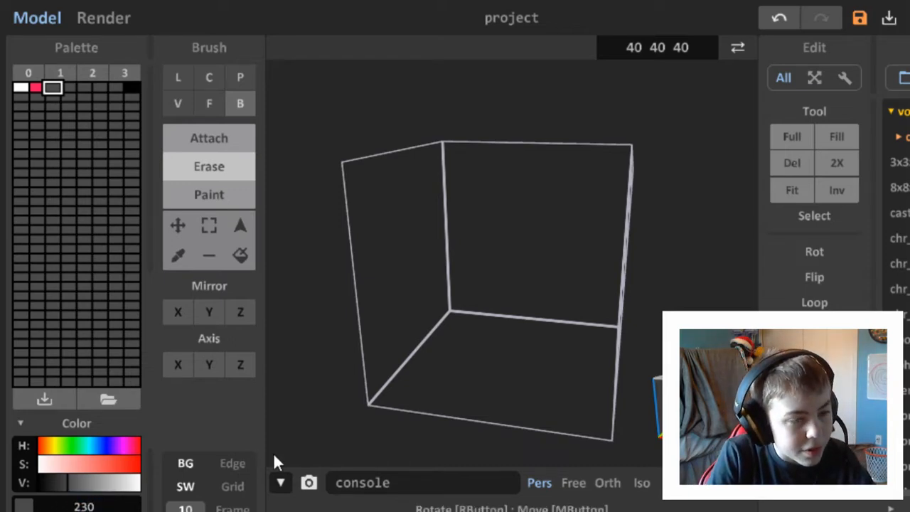
{"action": "type", "text": "121 19"}
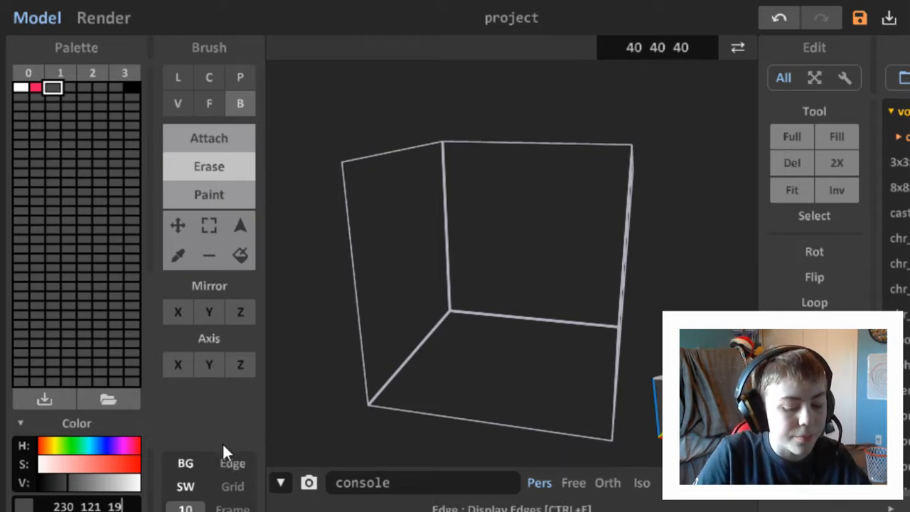
{"action": "key", "text": "Return"}
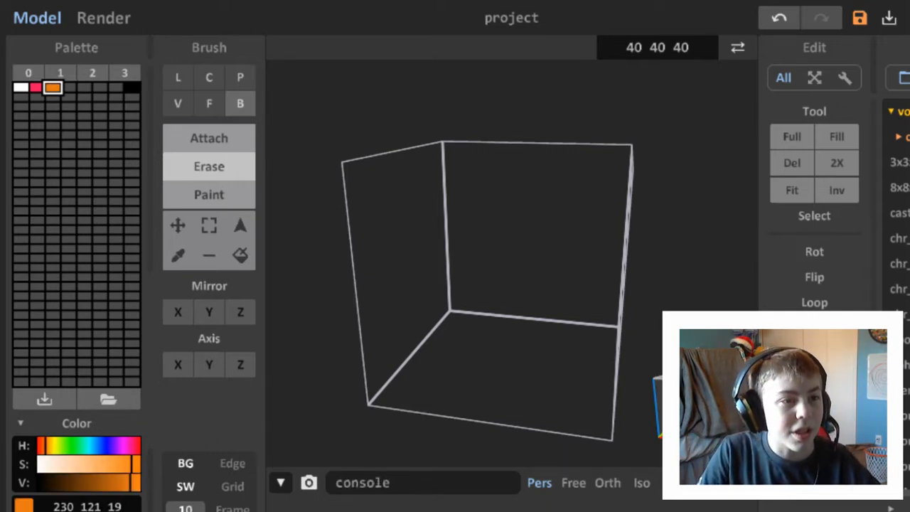
- Set the fourth palette swatch to dark grey, RGB 28 28 28
{"action": "left_click", "coordinate": [69, 86]}
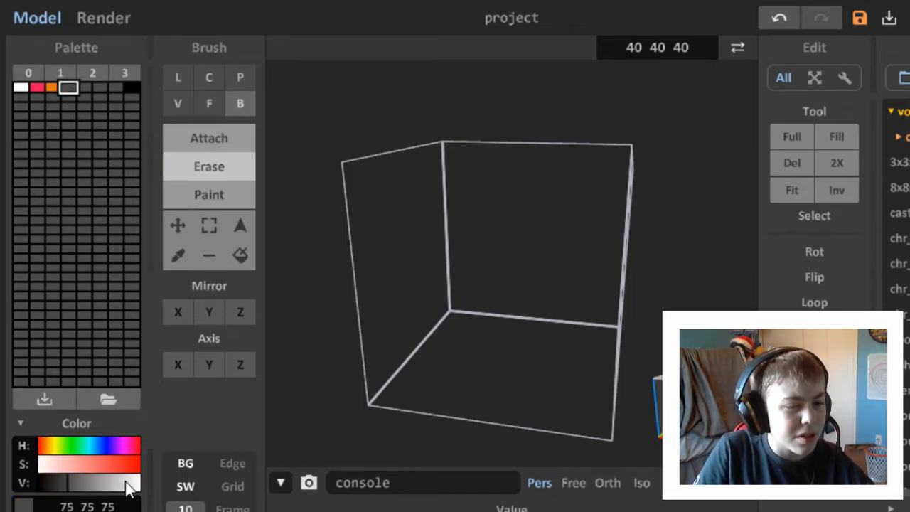
{"action": "left_click", "coordinate": [87, 506]}
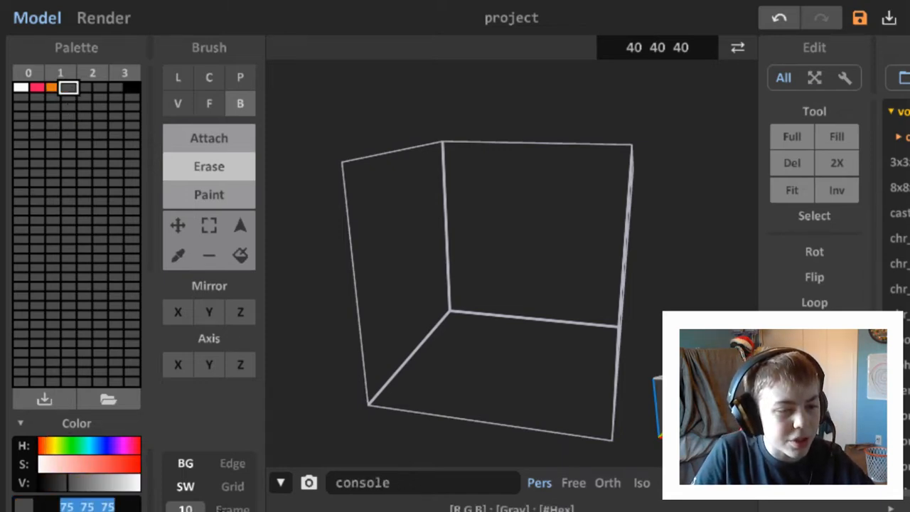
{"action": "type", "text": "28 28 28"}
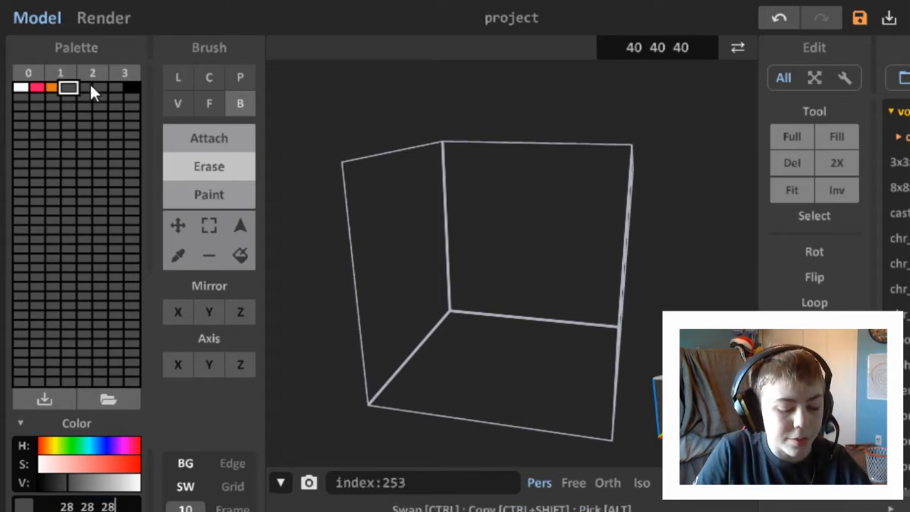
- Set the fifth palette swatch to light blue, RGB 0 216 255, and the seventh swatch to black, RGB 0 0 0
{"action": "left_click", "coordinate": [83, 87]}
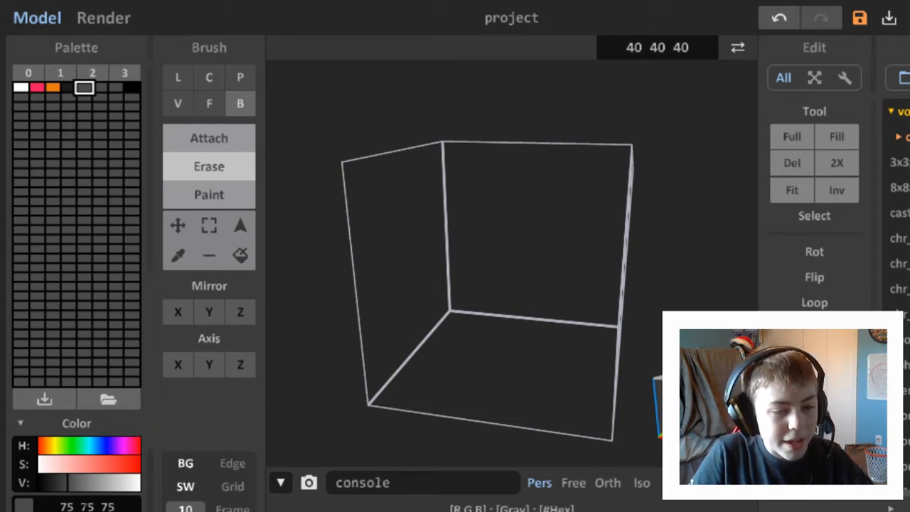
{"action": "left_click_drag", "start_coordinate": [114, 506], "coordinate": [58, 507]}
{"action": "key", "text": "BackSpace"}
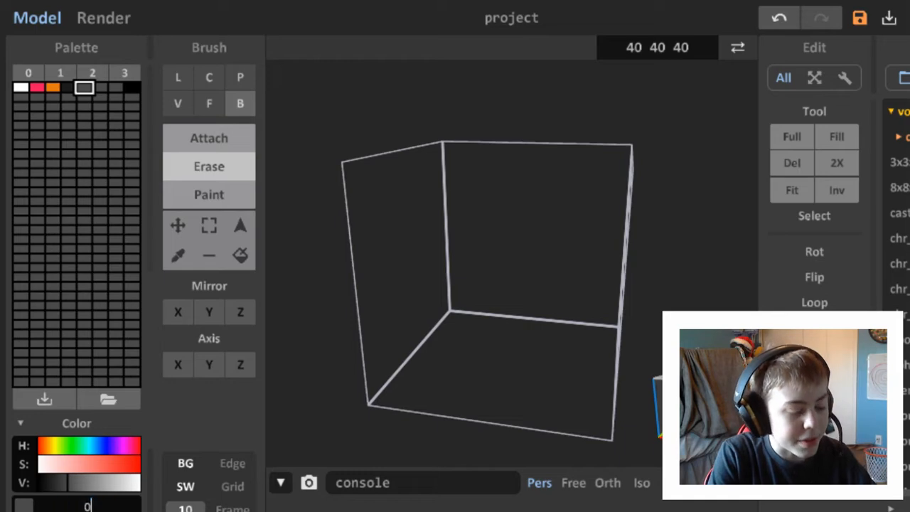
{"action": "type", "text": "0 216 "}
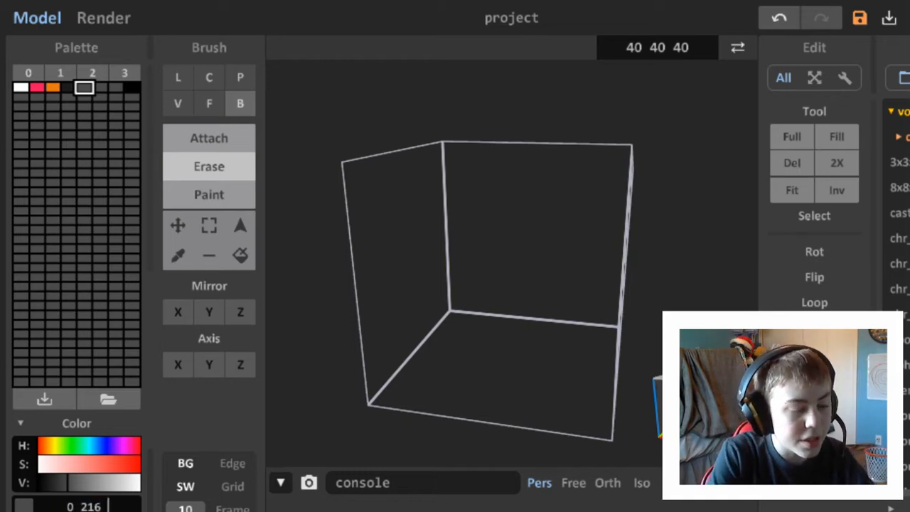
{"action": "type", "text": "255"}
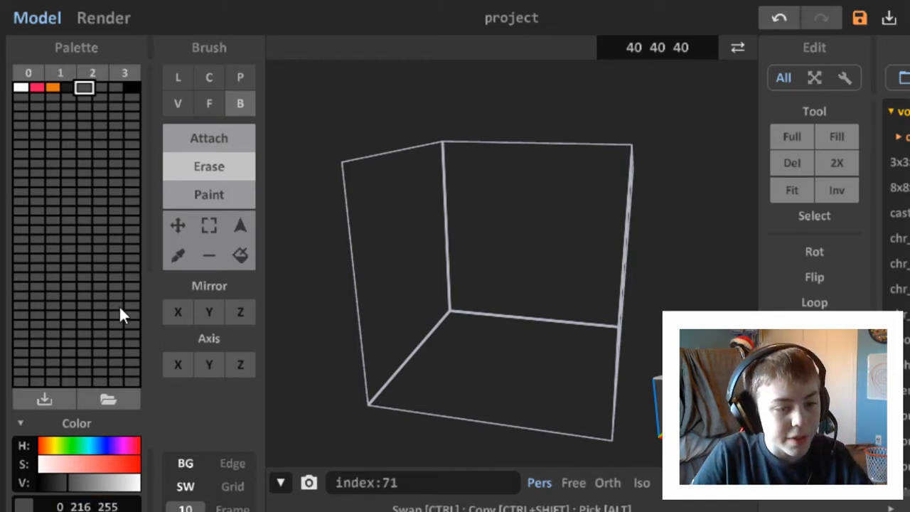
{"action": "key", "text": "Return"}
{"action": "left_click", "coordinate": [116, 88]}
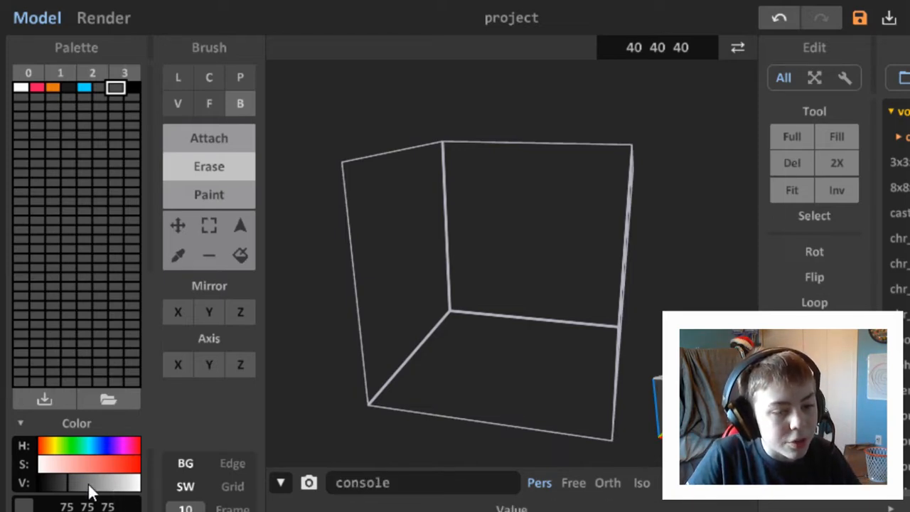
{"action": "left_click_drag", "start_coordinate": [89, 486], "coordinate": [16, 488]}
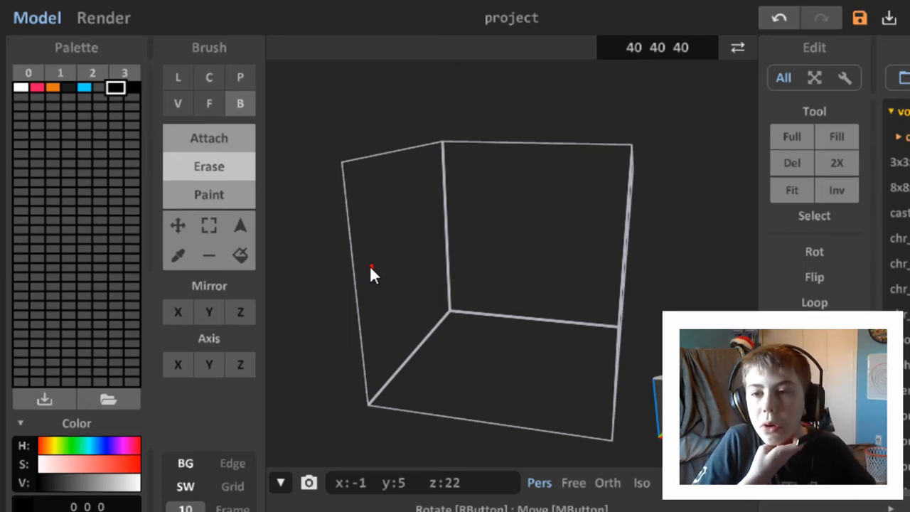
- Choose the orange swatch and set up the Box brush in Attach mode for building on the volume's floor
{"action": "left_click", "coordinate": [52, 87]}
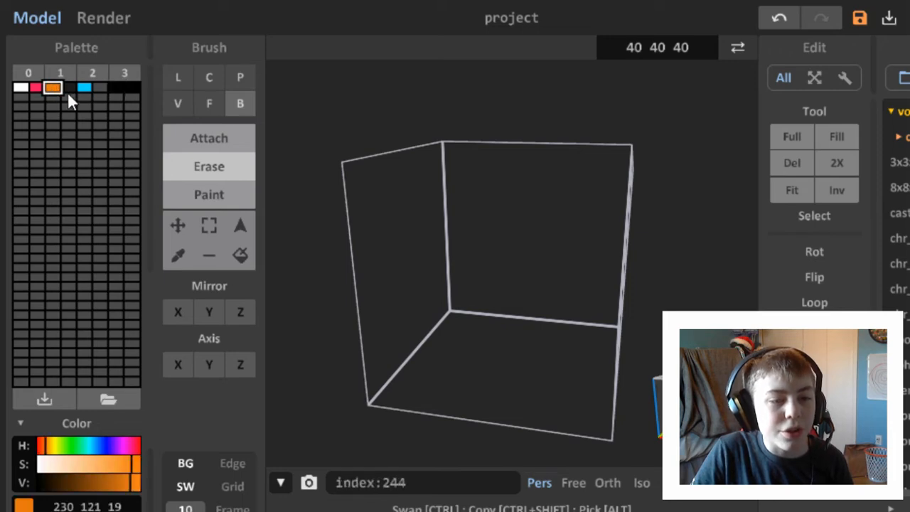
{"action": "left_click", "coordinate": [240, 104]}
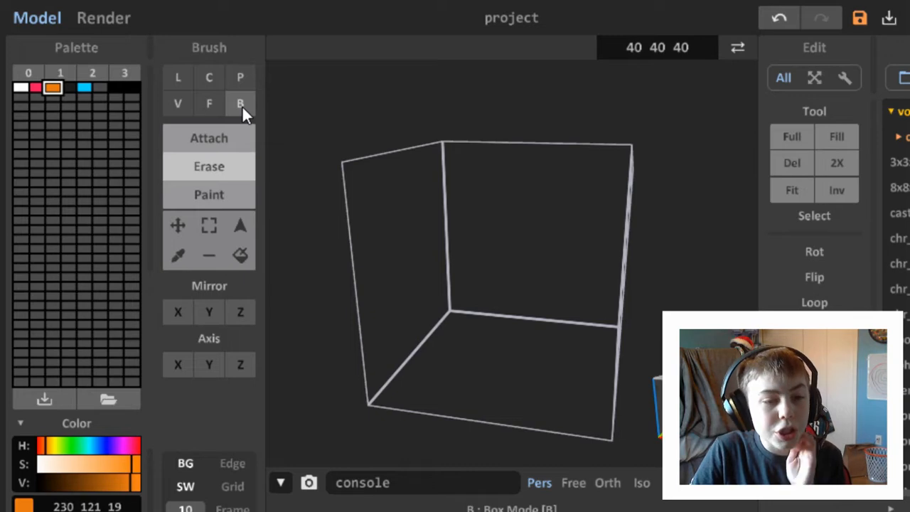
{"action": "left_click", "coordinate": [226, 142]}
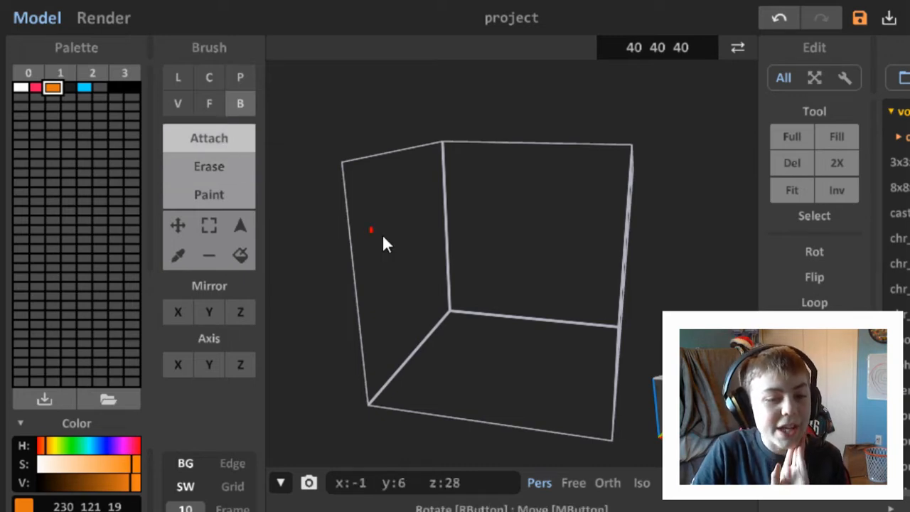
{"action": "mouse_move", "coordinate": [601, 380]}
{"action": "right_mouse_down"}
{"action": "mouse_move", "coordinate": [572, 404]}
{"action": "mouse_move", "coordinate": [595, 450]}
{"action": "mouse_move", "coordinate": [539, 368]}
{"action": "mouse_move", "coordinate": [593, 425]}
{"action": "mouse_move", "coordinate": [582, 462]}
{"action": "right_mouse_up"}
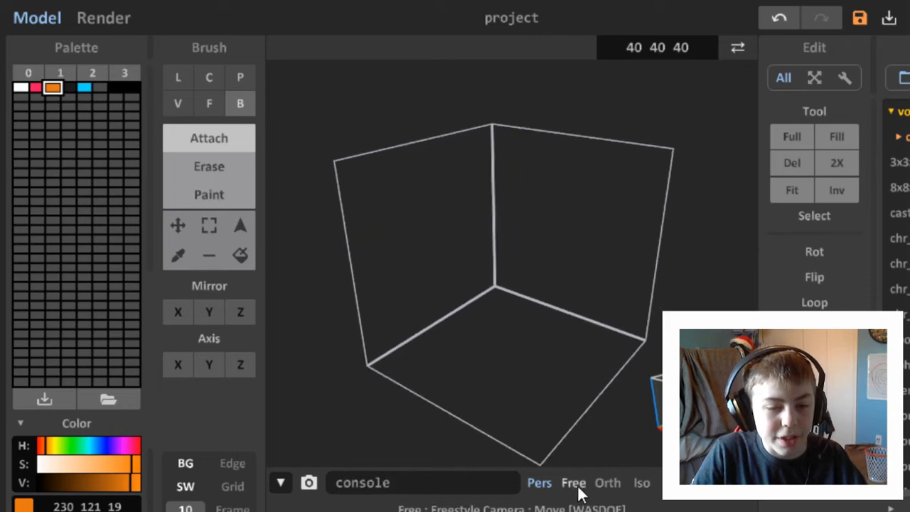
- Switch to the Free camera and turn on X-axis mirroring for the brush
{"action": "left_click", "coordinate": [577, 484]}
{"action": "right_click_drag", "start_coordinate": [595, 398], "coordinate": [583, 373]}
{"action": "key", "text": "w"}
{"action": "key", "text": "w"}
{"action": "key", "text": "a"}
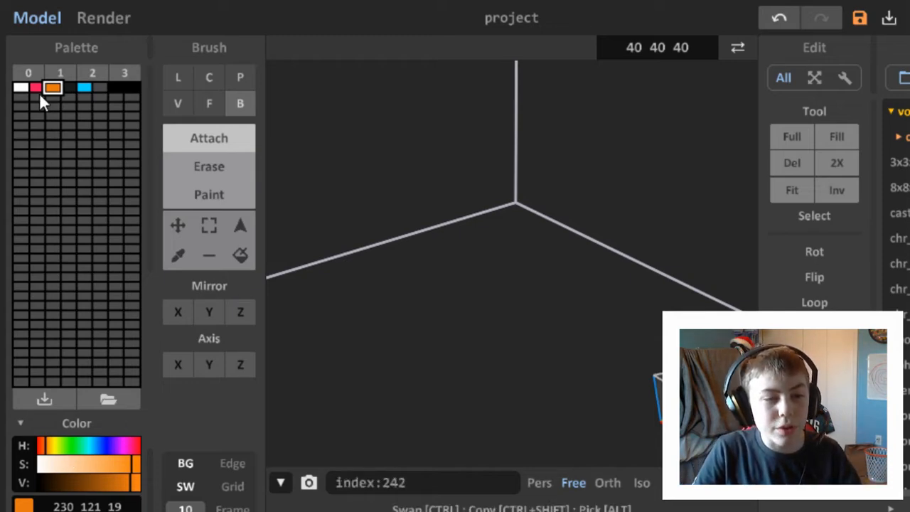
{"action": "left_click", "coordinate": [175, 312]}
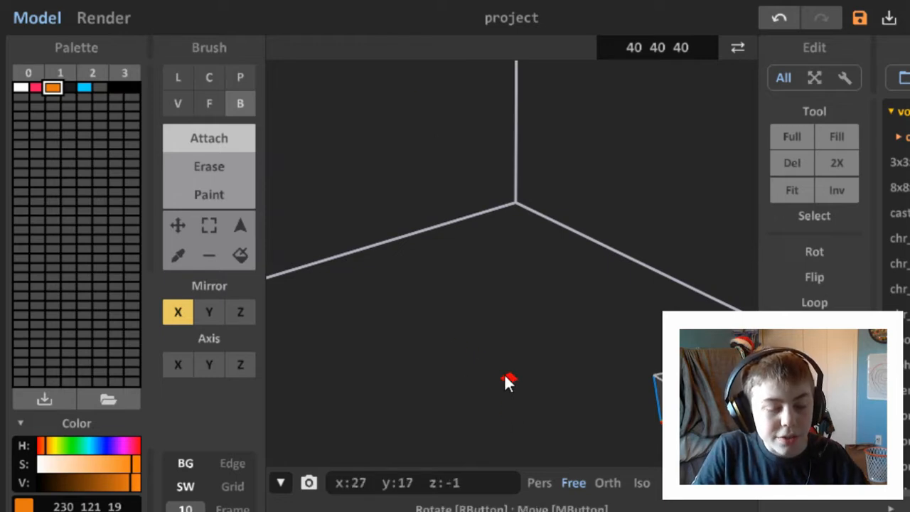
{"action": "left_click", "coordinate": [476, 380]}
{"action": "left_click_drag", "start_coordinate": [478, 376], "coordinate": [511, 351]}
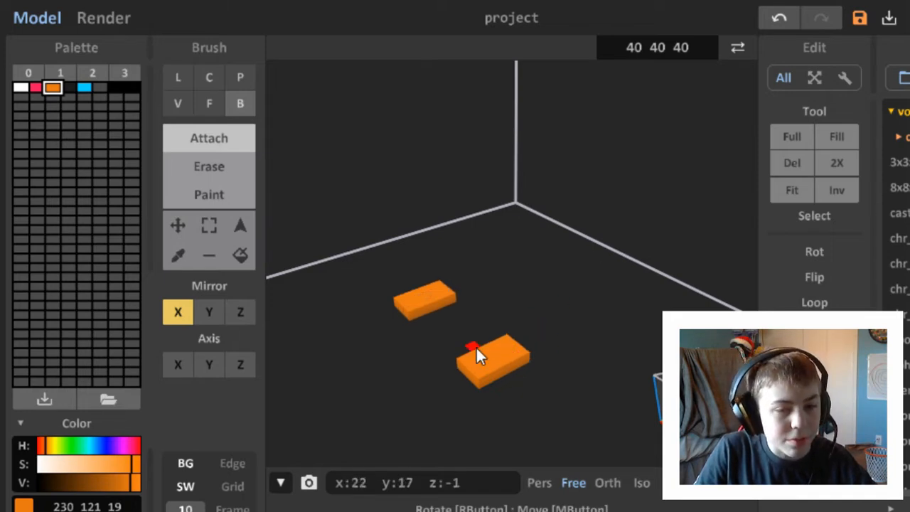
{"action": "right_click_drag", "start_coordinate": [547, 333], "coordinate": [527, 273]}
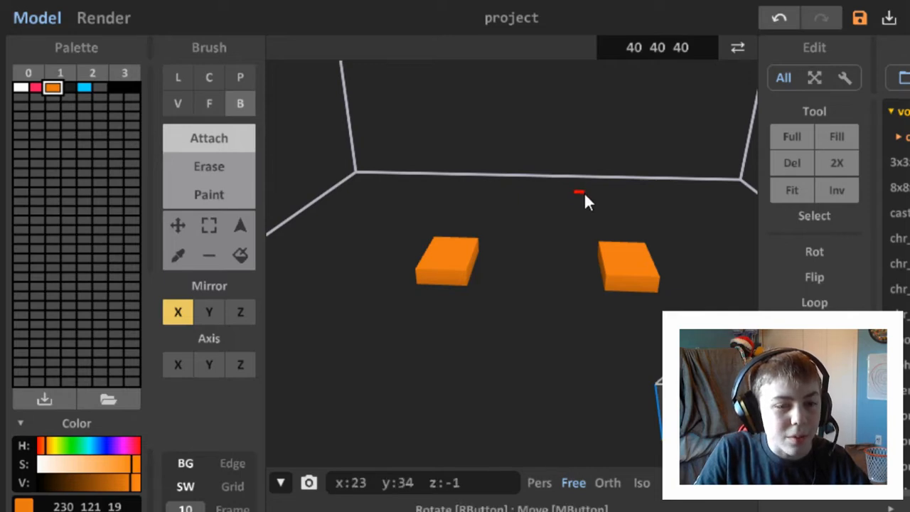
{"action": "key", "text": "ctrl+z"}
{"action": "left_click_drag", "start_coordinate": [514, 246], "coordinate": [478, 287]}
{"action": "right_click_drag", "start_coordinate": [479, 288], "coordinate": [552, 337]}
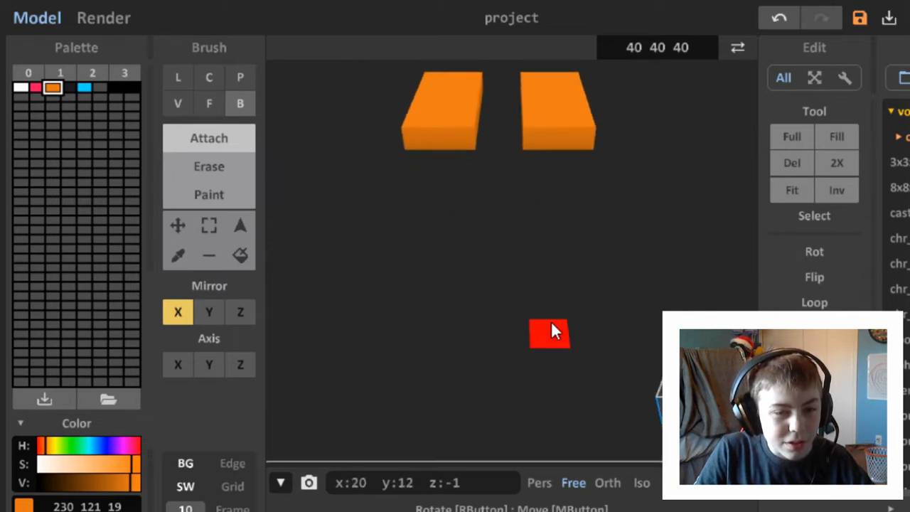
{"action": "right_click_drag", "start_coordinate": [455, 190], "coordinate": [343, 146]}
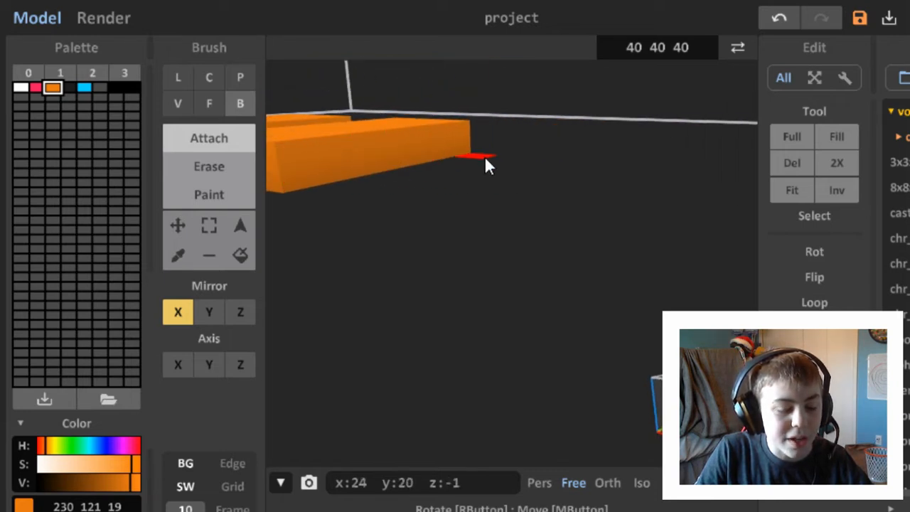
{"action": "right_click_drag", "start_coordinate": [511, 186], "coordinate": [568, 200]}
{"action": "scroll", "coordinate": [567, 199], "scroll_direction": "up", "scroll_amount": 5}
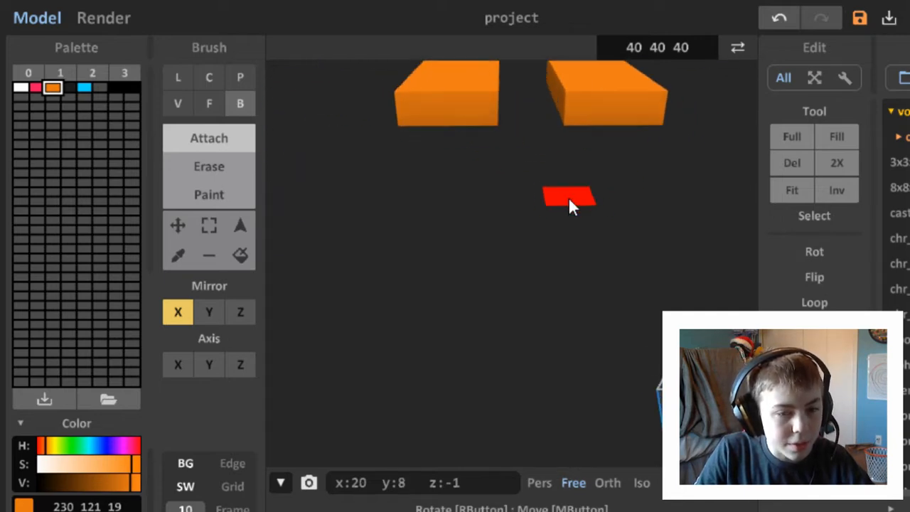
{"action": "middle_click_drag", "start_coordinate": [568, 197], "coordinate": [568, 158]}
{"action": "right_click_drag", "start_coordinate": [568, 159], "coordinate": [570, 189]}
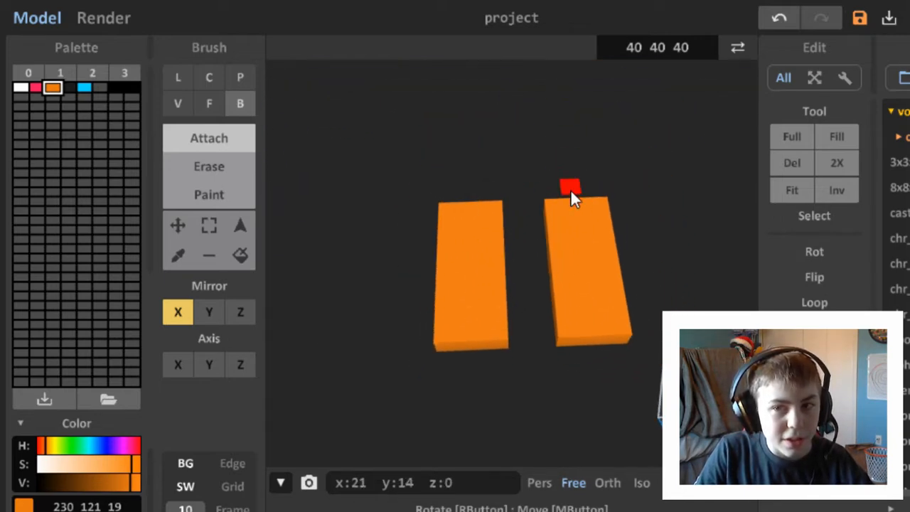
{"action": "key", "text": "ctrl+z"}
- Draw a mirrored pair of orange foot slabs on the volume's floor, each about 3 by 4 voxels and one voxel thick
{"action": "mouse_move", "coordinate": [483, 295]}
{"action": "left_mouse_down"}
{"action": "mouse_move", "coordinate": [483, 270]}
{"action": "mouse_move", "coordinate": [496, 278]}
{"action": "mouse_move", "coordinate": [482, 242]}
{"action": "mouse_move", "coordinate": [485, 268]}
{"action": "mouse_move", "coordinate": [486, 227]}
{"action": "mouse_move", "coordinate": [459, 234]}
{"action": "left_mouse_up"}
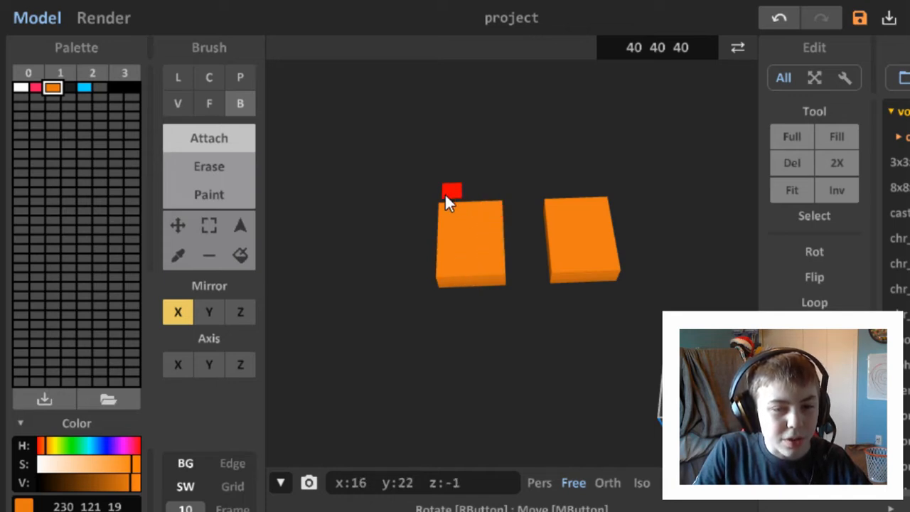
{"action": "scroll", "coordinate": [449, 200], "scroll_direction": "up", "scroll_amount": 3}
{"action": "right_click_drag", "start_coordinate": [459, 199], "coordinate": [577, 202]}
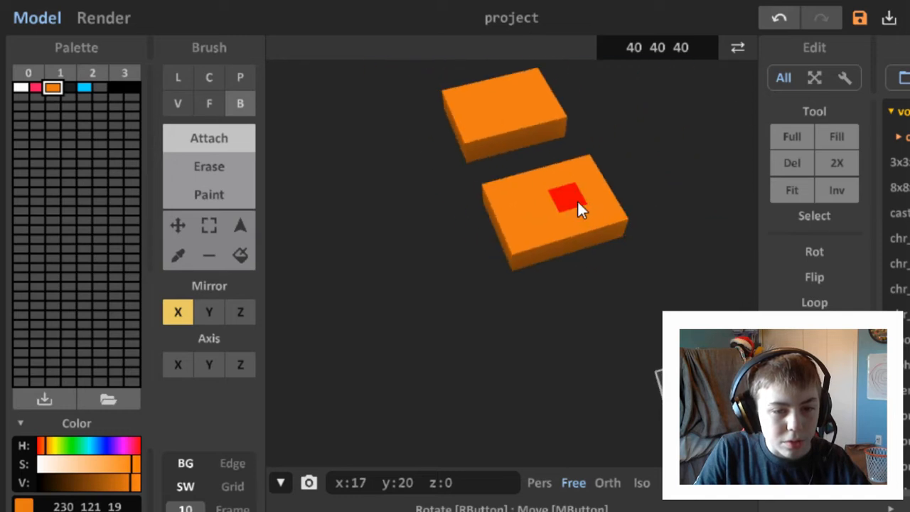
{"action": "left_click", "coordinate": [484, 216]}
- Erase the middle voxel at the front edge of each orange foot to form two toes
{"action": "right_click_drag", "start_coordinate": [484, 216], "coordinate": [601, 174]}
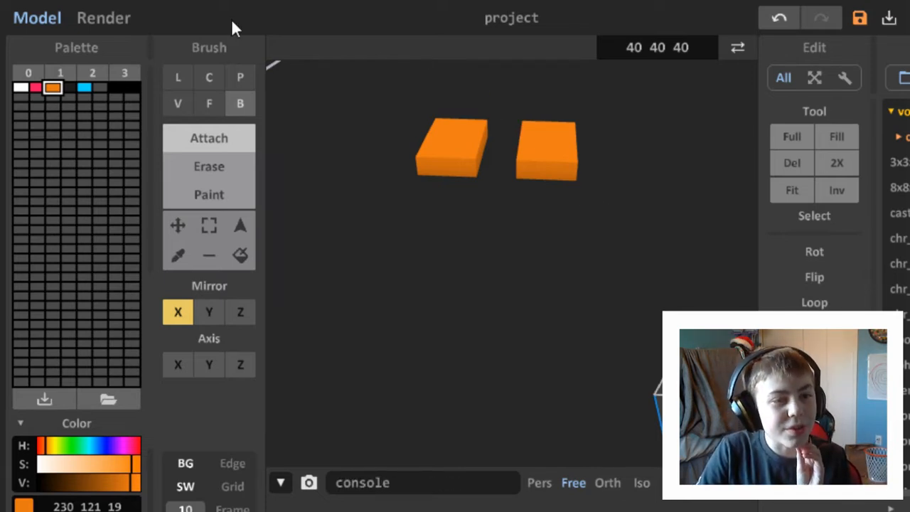
{"action": "left_click", "coordinate": [220, 174]}
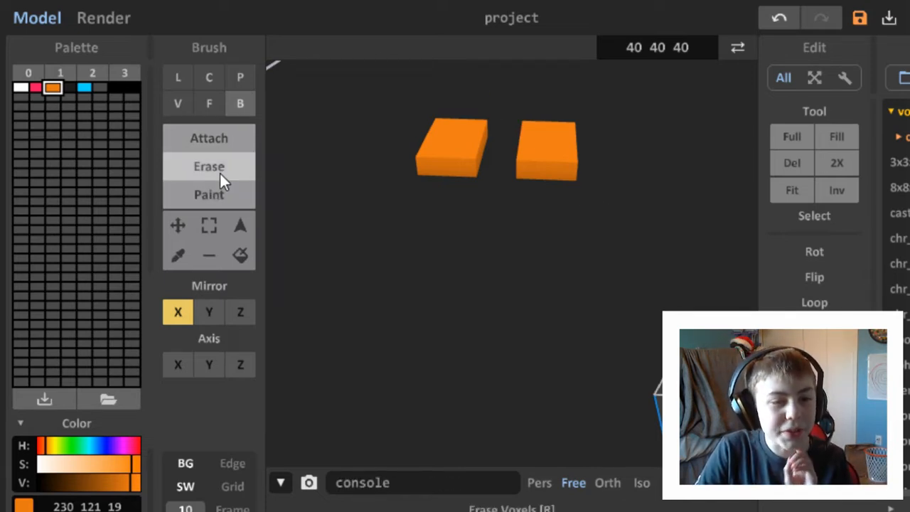
{"action": "left_click", "coordinate": [440, 170]}
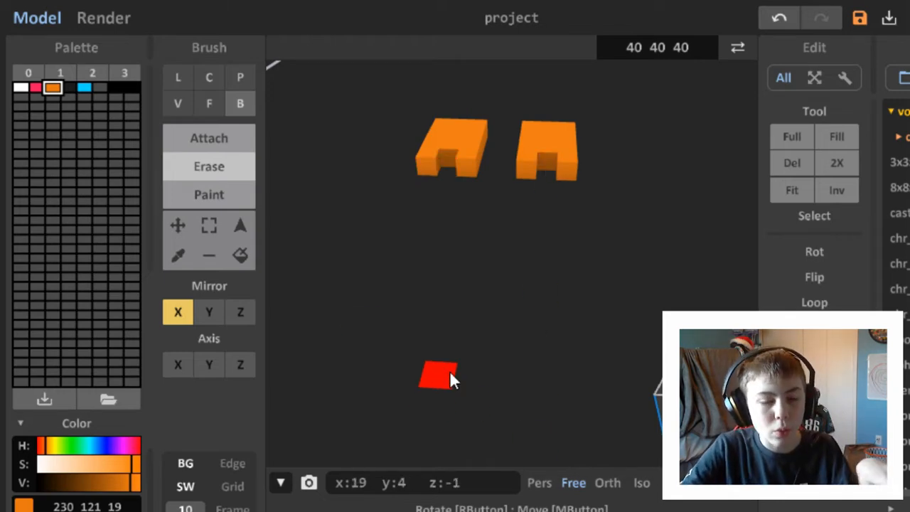
- Return to Attach mode and add one orange leg voxel on each foot's centre line, one voxel in from the heel
{"action": "left_click", "coordinate": [235, 139]}
{"action": "right_click_drag", "start_coordinate": [446, 158], "coordinate": [446, 158]}
{"action": "scroll", "coordinate": [446, 158], "scroll_direction": "up", "scroll_amount": 2}
{"action": "middle_click_drag", "start_coordinate": [446, 158], "coordinate": [448, 159]}
{"action": "scroll", "coordinate": [448, 160], "scroll_direction": "up", "scroll_amount": 2}
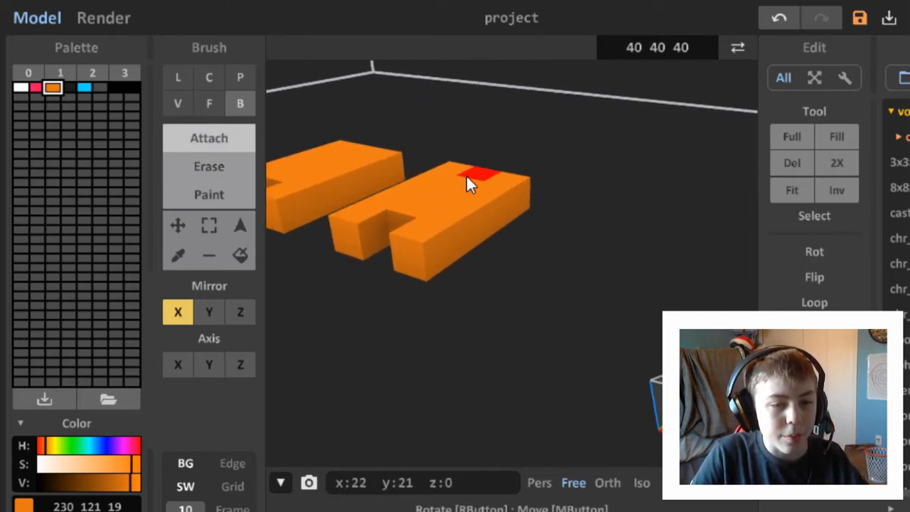
{"action": "left_click", "coordinate": [467, 193]}
{"action": "scroll", "coordinate": [515, 190], "scroll_direction": "up", "scroll_amount": 2}
{"action": "right_click_drag", "start_coordinate": [572, 189], "coordinate": [546, 184]}
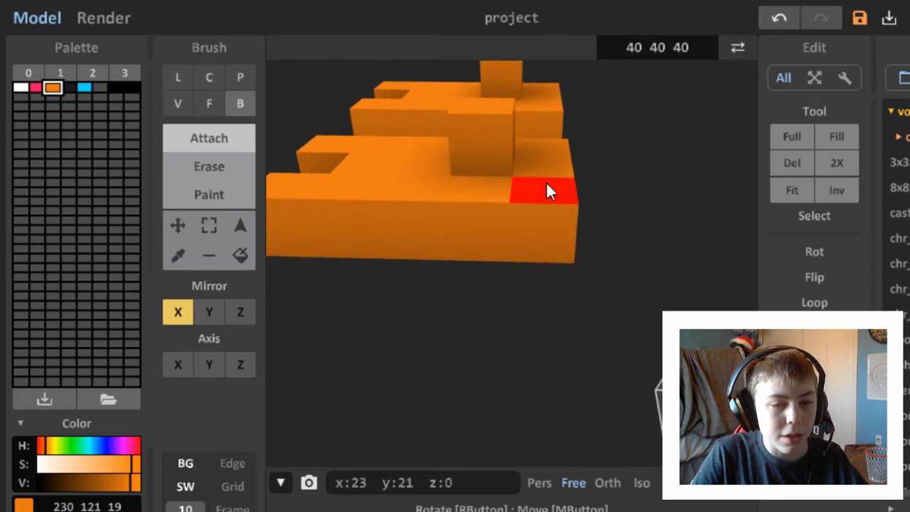
{"action": "left_click", "coordinate": [476, 170]}
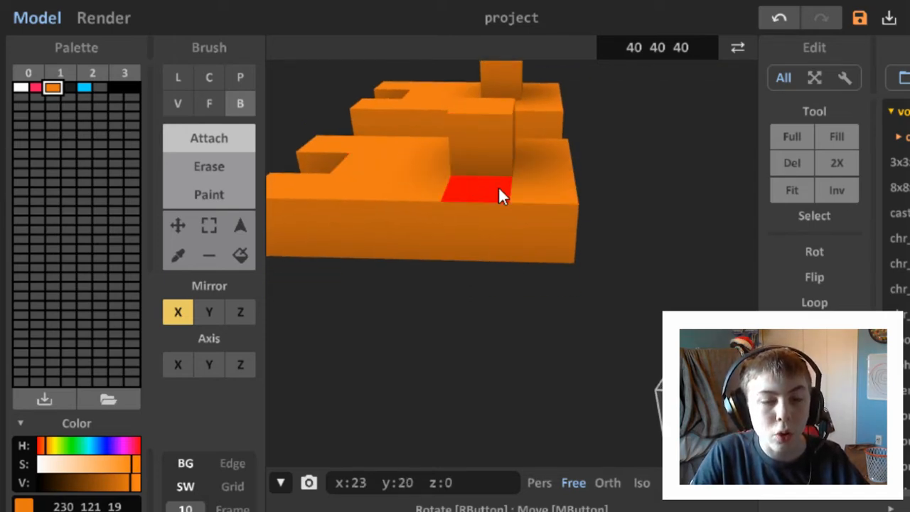
- Raise both orange leg posts by two more voxels so they stand three voxels tall
{"action": "right_click_drag", "start_coordinate": [498, 186], "coordinate": [560, 188]}
{"action": "scroll", "coordinate": [558, 172], "scroll_direction": "down", "scroll_amount": 4}
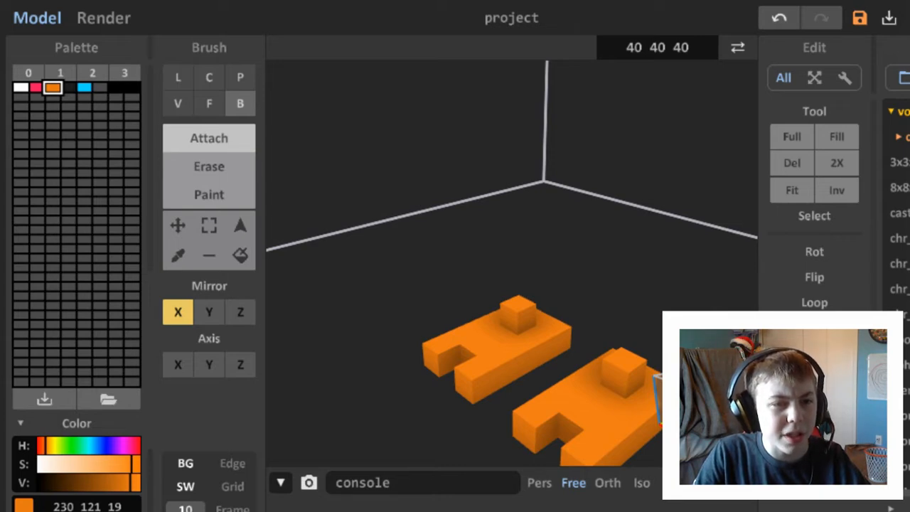
{"action": "left_click", "coordinate": [515, 304]}
{"action": "left_click", "coordinate": [517, 280]}
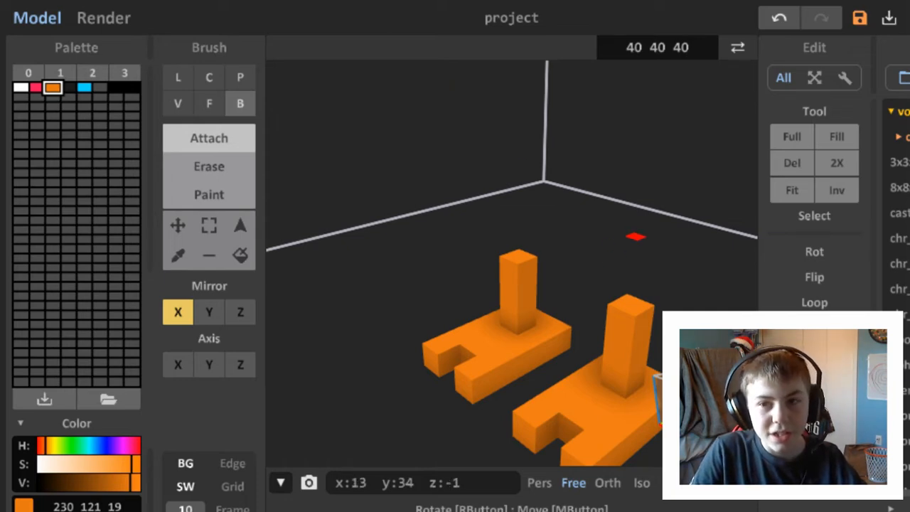
- Choose the white palette swatch as the colour for the chicken's body
{"action": "right_click_drag", "start_coordinate": [622, 236], "coordinate": [600, 238]}
{"action": "scroll", "coordinate": [600, 238], "scroll_direction": "down", "scroll_amount": 3}
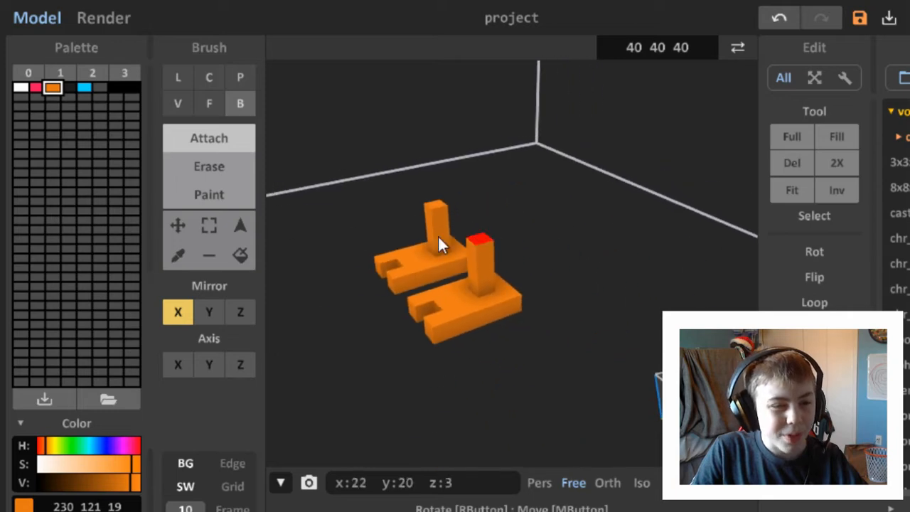
{"action": "left_click", "coordinate": [20, 88]}
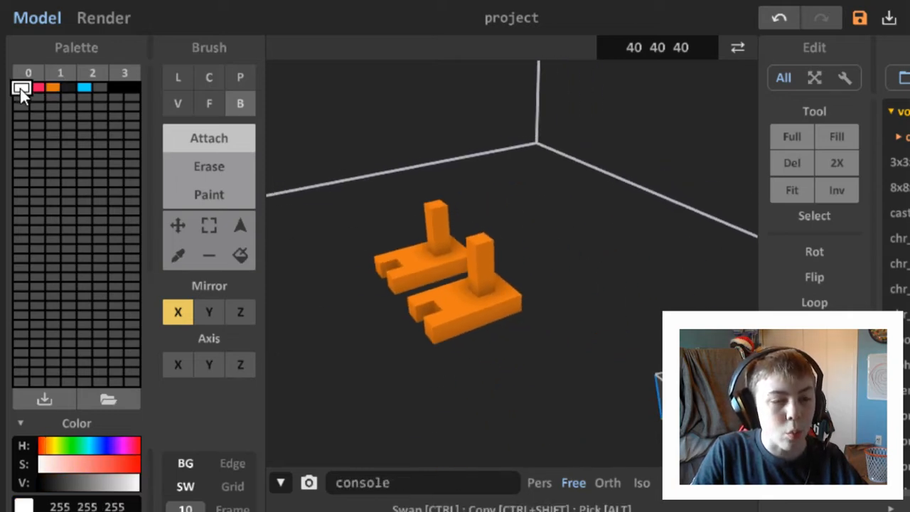
{"action": "right_click_drag", "start_coordinate": [430, 205], "coordinate": [550, 247]}
{"action": "scroll", "coordinate": [551, 247], "scroll_direction": "up", "scroll_amount": 2}
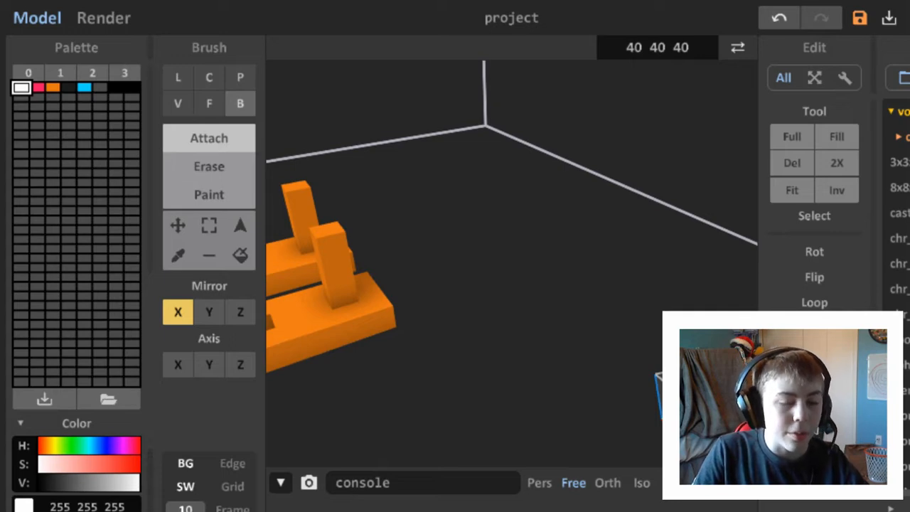
{"action": "right_click_drag", "start_coordinate": [490, 186], "coordinate": [438, 191]}
{"action": "scroll", "coordinate": [437, 190], "scroll_direction": "down", "scroll_amount": 2}
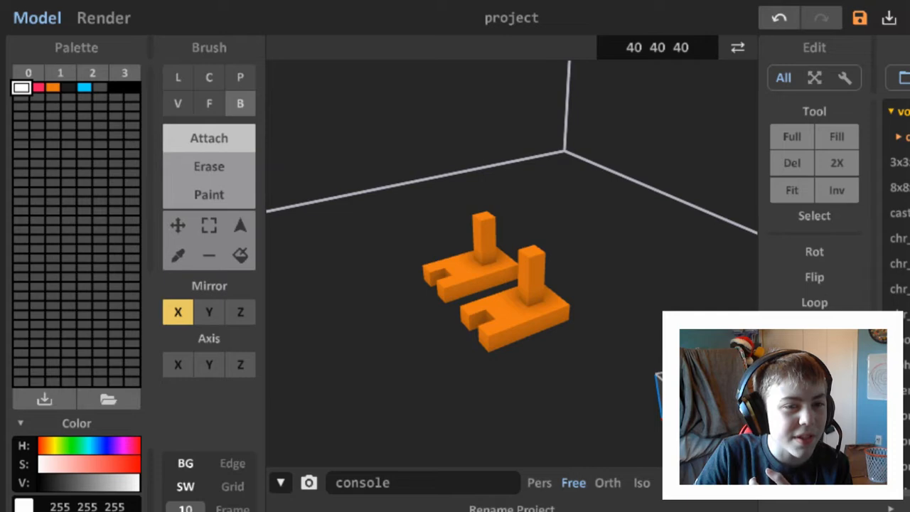
{"action": "middle_click_drag", "start_coordinate": [483, 270], "coordinate": [568, 270]}
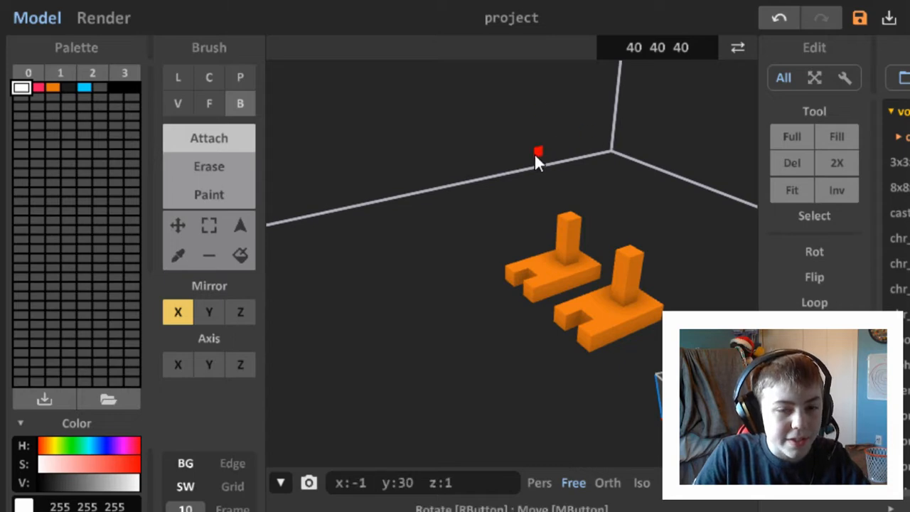
{"action": "right_click_drag", "start_coordinate": [538, 152], "coordinate": [608, 196]}
{"action": "scroll", "coordinate": [607, 193], "scroll_direction": "down", "scroll_amount": 2}
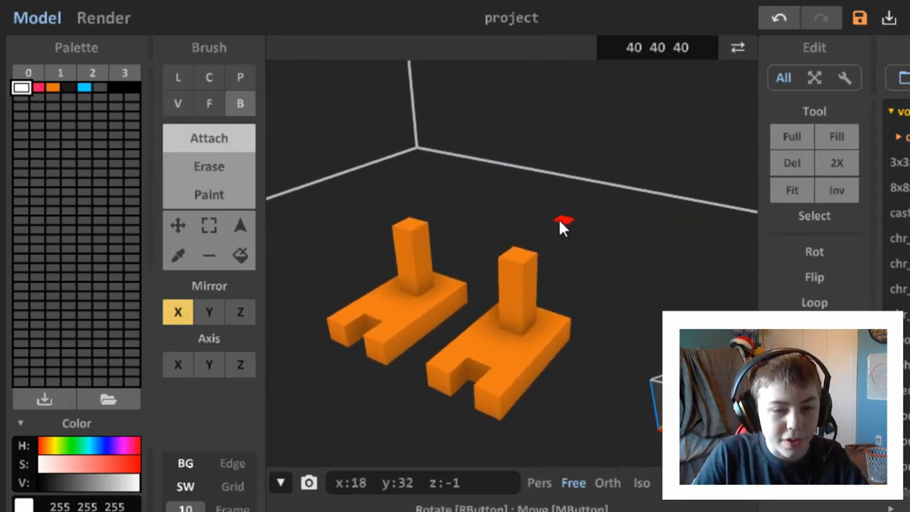
{"action": "right_click_drag", "start_coordinate": [509, 256], "coordinate": [497, 277]}
{"action": "mouse_move", "coordinate": [496, 267]}
{"action": "left_mouse_down"}
{"action": "mouse_move", "coordinate": [506, 257]}
{"action": "mouse_move", "coordinate": [533, 278]}
{"action": "mouse_move", "coordinate": [523, 261]}
{"action": "mouse_move", "coordinate": [530, 251]}
{"action": "left_mouse_up"}
{"action": "key", "text": "ctrl+z"}
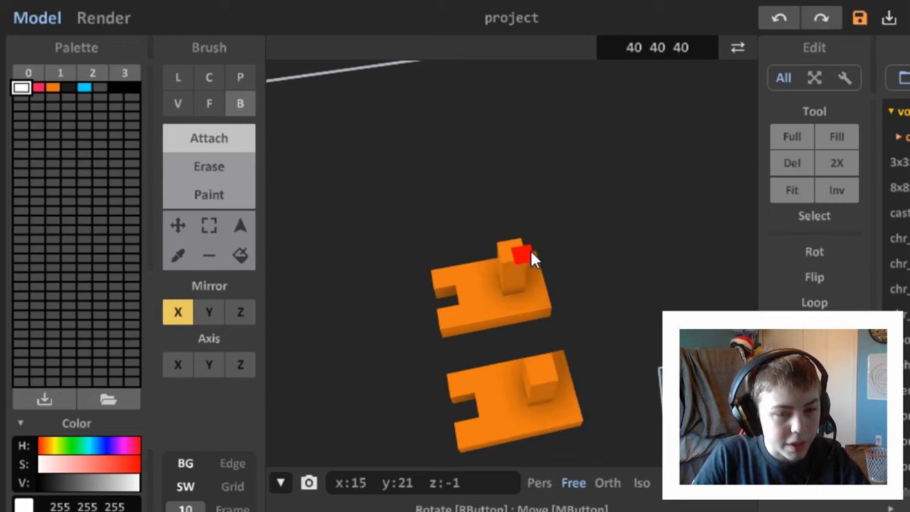
{"action": "left_click_drag", "start_coordinate": [547, 374], "coordinate": [565, 367]}
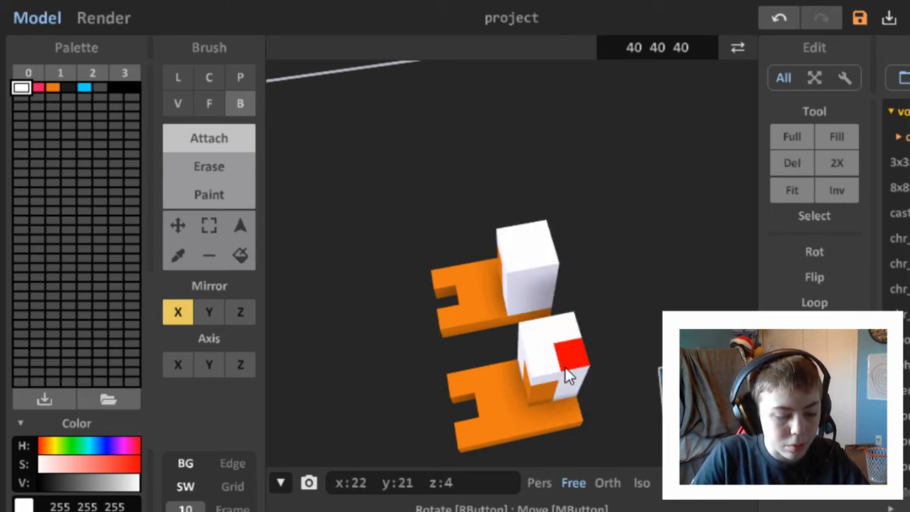
{"action": "key", "text": "ctrl+z"}
- Cap both orange legs with a white voxel and extend the white caps towards the heel side
{"action": "right_click_drag", "start_coordinate": [634, 333], "coordinate": [470, 220]}
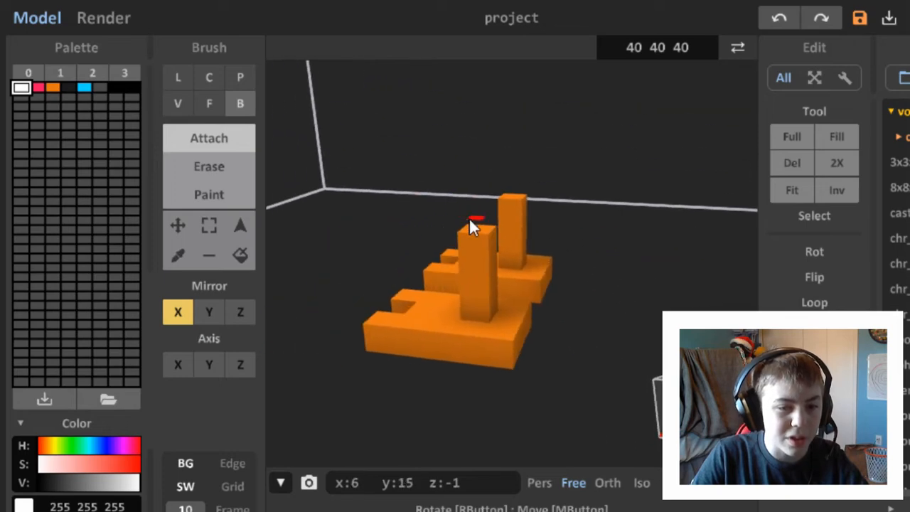
{"action": "left_click", "coordinate": [473, 223]}
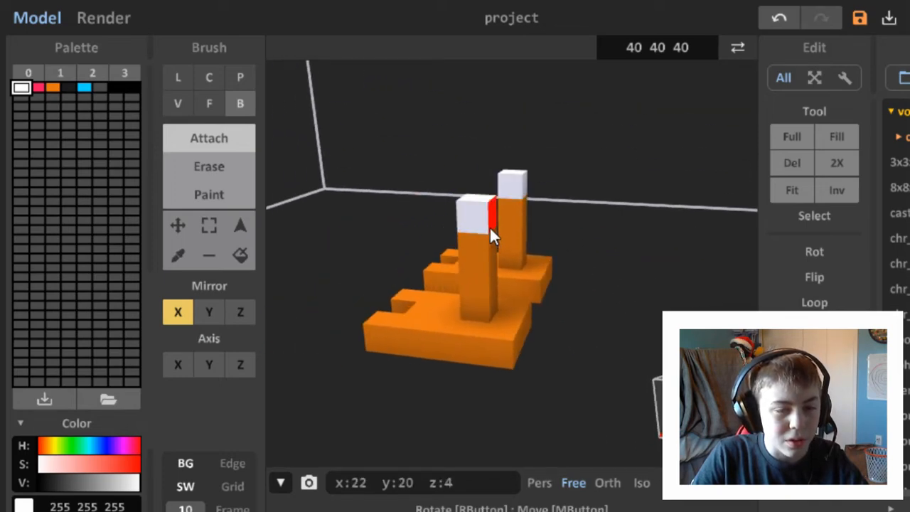
{"action": "right_click_drag", "start_coordinate": [496, 218], "coordinate": [464, 197]}
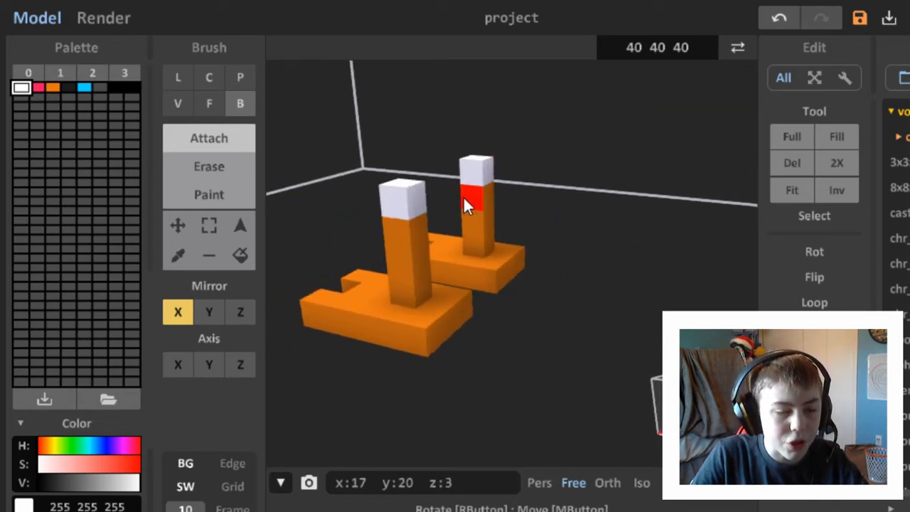
{"action": "left_click", "coordinate": [414, 198]}
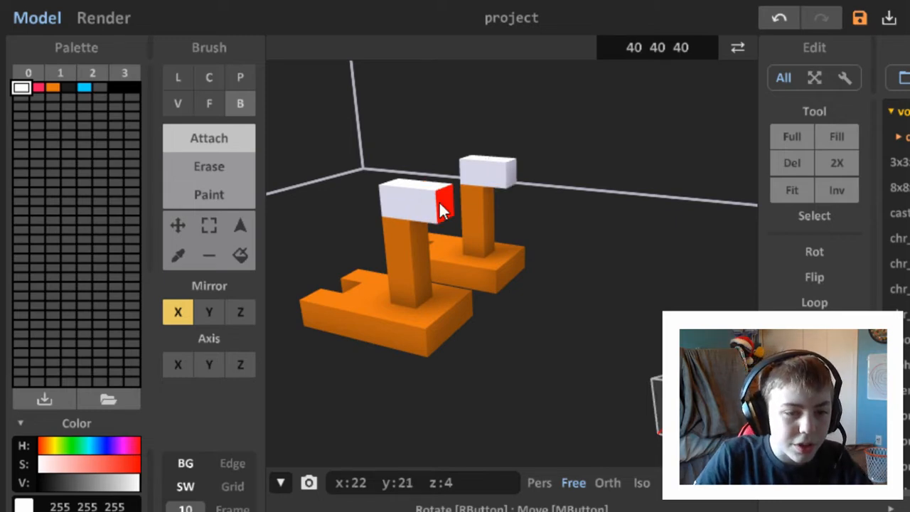
{"action": "right_click_drag", "start_coordinate": [440, 201], "coordinate": [612, 231]}
{"action": "middle_click_drag", "start_coordinate": [614, 231], "coordinate": [789, 233]}
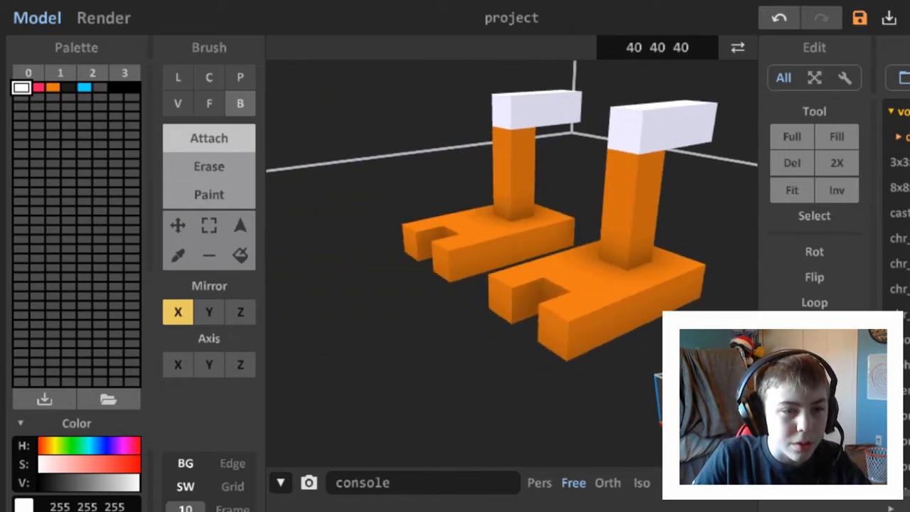
- Extend both white bars forwards over the toes
{"action": "left_click", "coordinate": [613, 138]}
{"action": "left_click", "coordinate": [594, 142]}
{"action": "right_click_drag", "start_coordinate": [584, 148], "coordinate": [559, 174]}
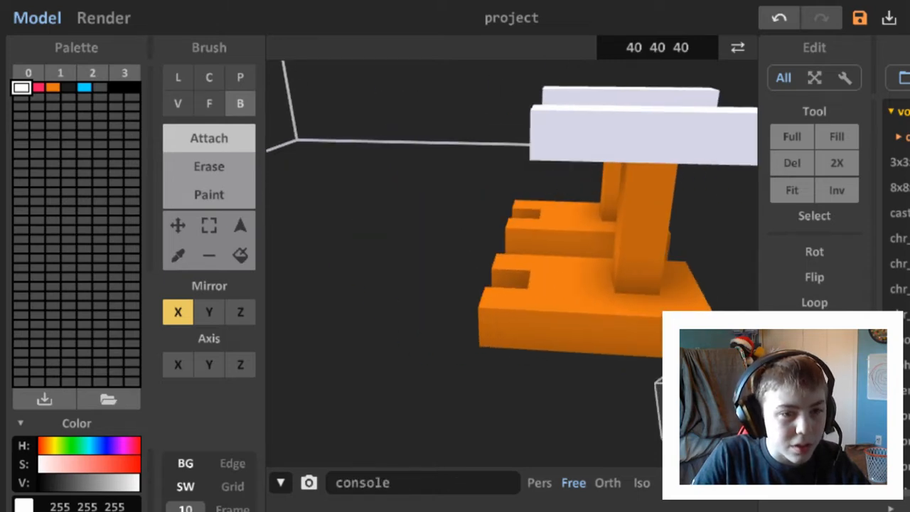
{"action": "right_click_drag", "start_coordinate": [406, 149], "coordinate": [496, 150]}
{"action": "scroll", "coordinate": [496, 150], "scroll_direction": "down", "scroll_amount": 4}
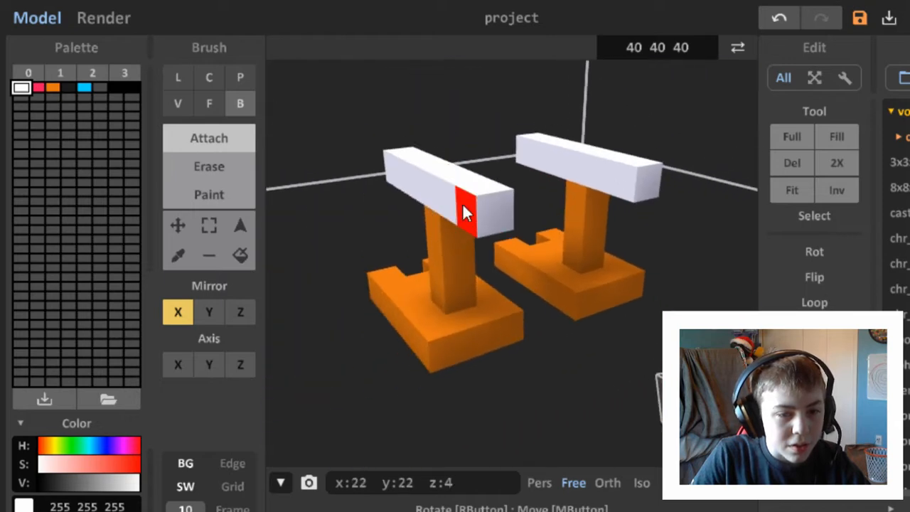
- Lengthen both white bars backwards beyond the heels, up to y 26
{"action": "left_click", "coordinate": [493, 215]}
{"action": "left_click_drag", "start_coordinate": [494, 217], "coordinate": [597, 268]}
{"action": "right_click_drag", "start_coordinate": [596, 262], "coordinate": [601, 220]}
- Fill the rear half of the gap between the two white bars with voxels, working forwards from y 26
{"action": "left_click", "coordinate": [601, 220]}
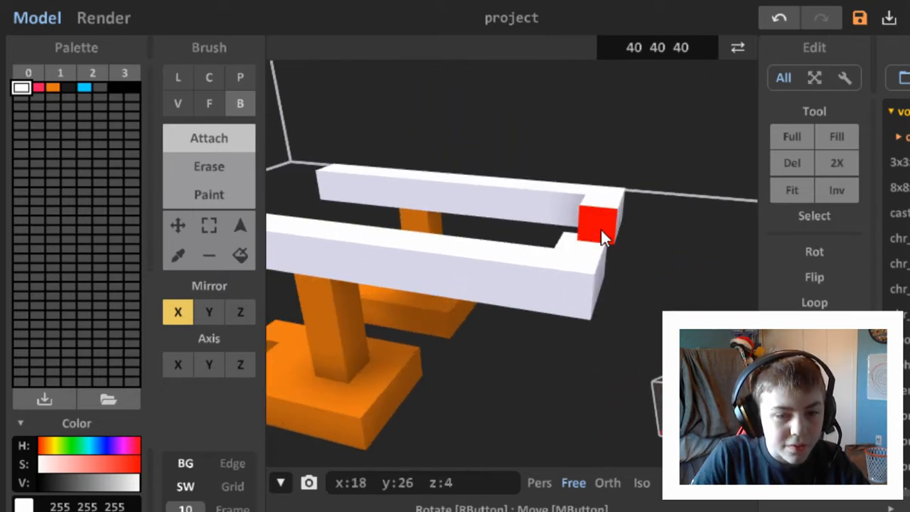
{"action": "mouse_move", "coordinate": [572, 219]}
{"action": "left_mouse_down"}
{"action": "mouse_move", "coordinate": [533, 203]}
{"action": "mouse_move", "coordinate": [510, 216]}
{"action": "left_mouse_up"}
{"action": "left_click", "coordinate": [498, 205]}
{"action": "left_click", "coordinate": [492, 205]}
{"action": "left_click", "coordinate": [470, 195]}
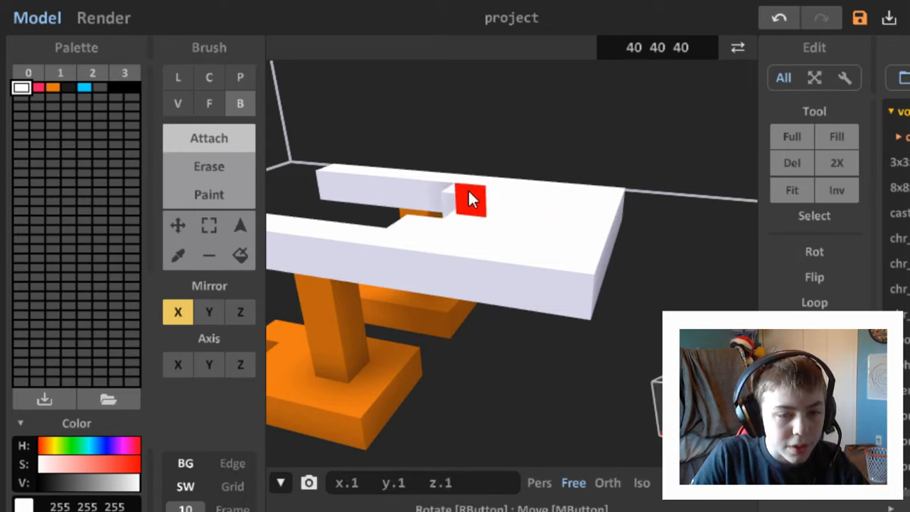
{"action": "left_click", "coordinate": [463, 204]}
- Fill the remaining front part of the gap between the white bars to make one solid slab at z 4
{"action": "key", "text": "a"}
{"action": "right_click_drag", "start_coordinate": [453, 197], "coordinate": [497, 203]}
{"action": "left_click", "coordinate": [533, 243]}
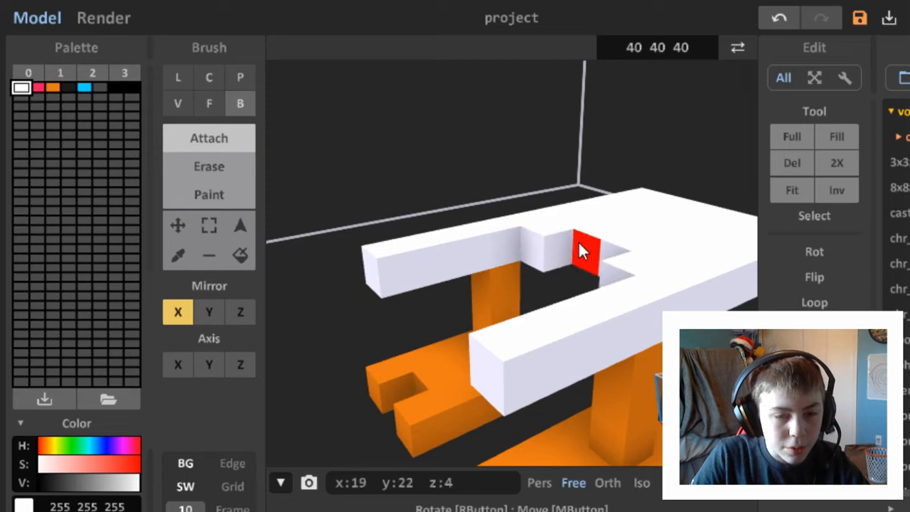
{"action": "left_click", "coordinate": [578, 242]}
{"action": "left_click", "coordinate": [515, 251]}
{"action": "left_click", "coordinate": [548, 255]}
{"action": "left_click", "coordinate": [486, 250]}
{"action": "left_click", "coordinate": [495, 260]}
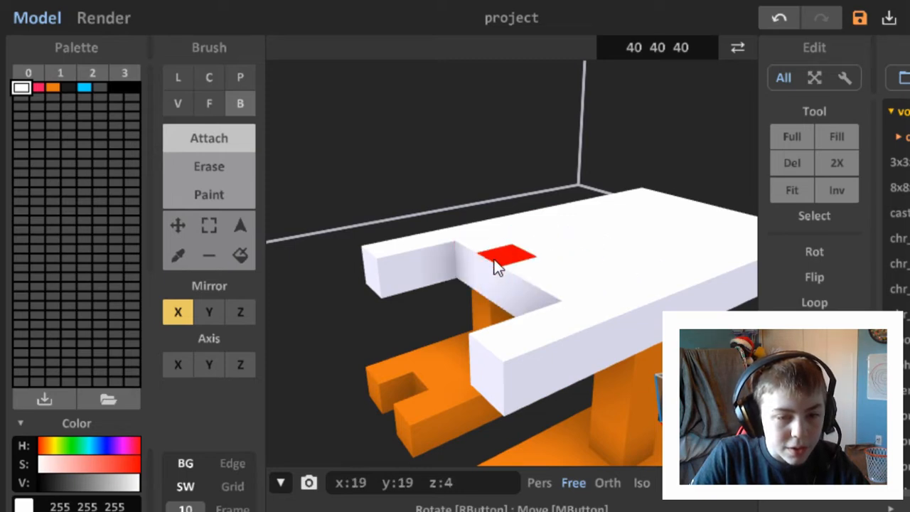
{"action": "left_click", "coordinate": [450, 257]}
{"action": "left_click", "coordinate": [470, 264]}
{"action": "left_click", "coordinate": [415, 267]}
{"action": "left_click", "coordinate": [433, 279]}
- Raise the entire top of the white slab by three layers with the Face brush
{"action": "scroll", "coordinate": [435, 281], "scroll_direction": "down", "scroll_amount": 5}
{"action": "right_click_drag", "start_coordinate": [435, 281], "coordinate": [457, 268]}
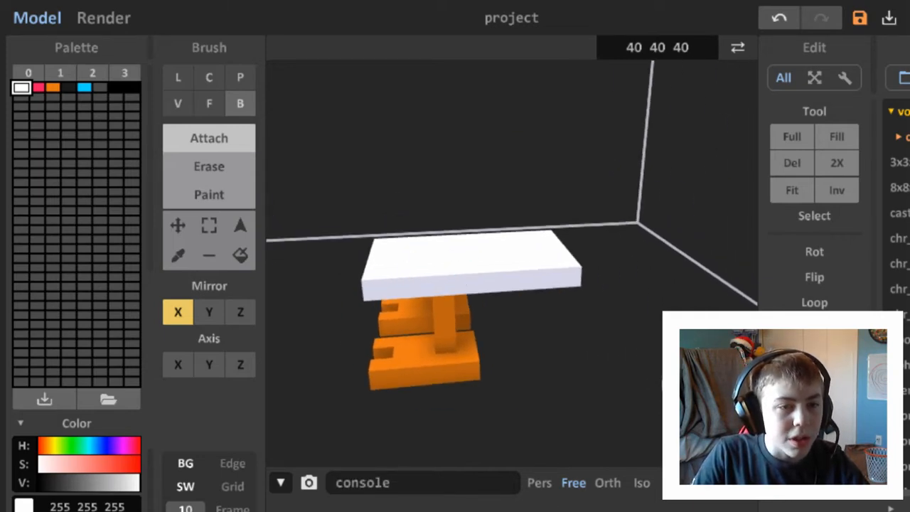
{"action": "left_click", "coordinate": [211, 103]}
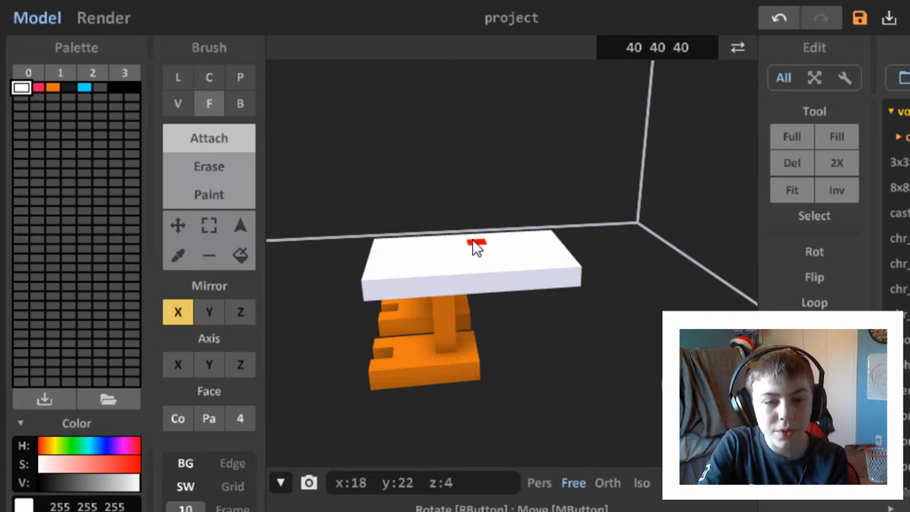
{"action": "left_click", "coordinate": [462, 256]}
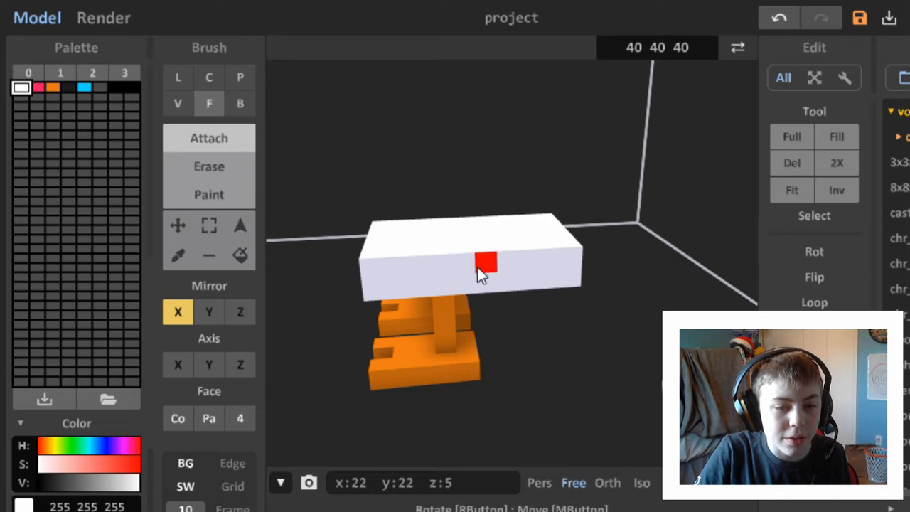
{"action": "left_click", "coordinate": [477, 239]}
{"action": "left_click", "coordinate": [477, 201]}
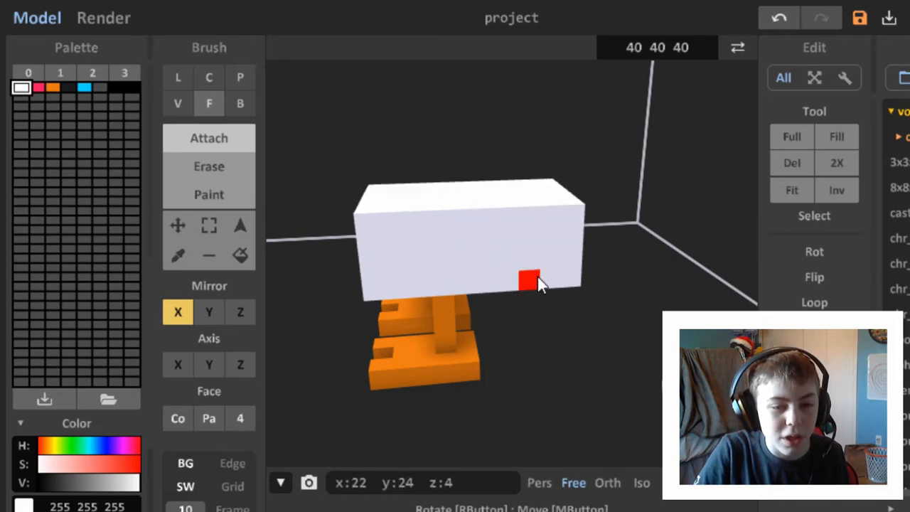
{"action": "key", "text": "ctrl+z"}
{"action": "key", "text": "ctrl+z"}
{"action": "key", "text": "ctrl+z"}
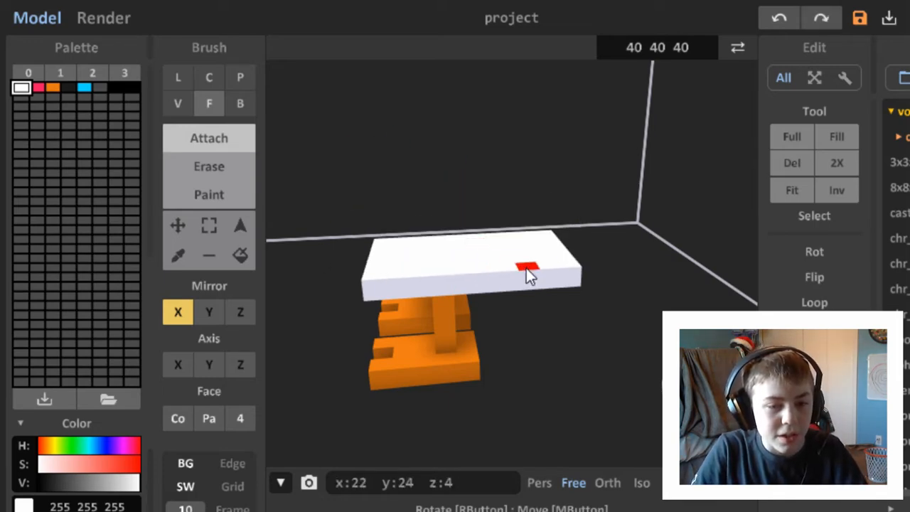
{"action": "left_click", "coordinate": [480, 240]}
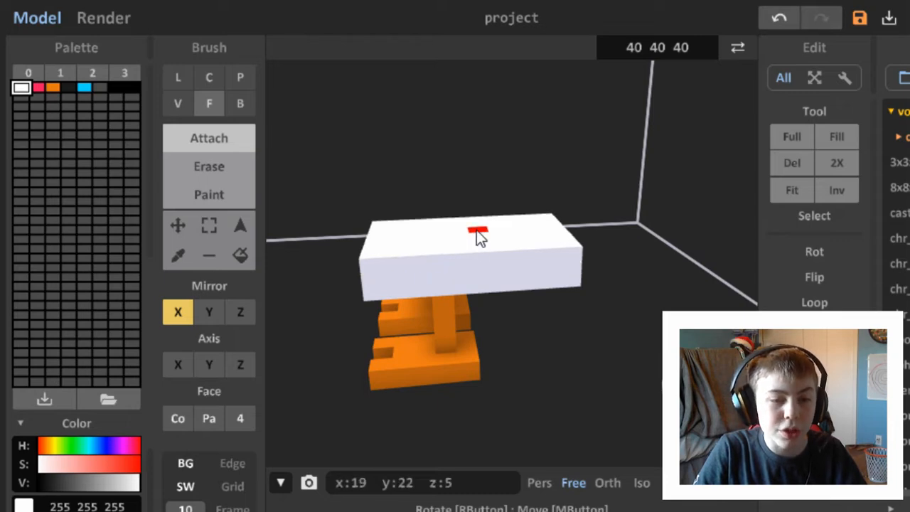
{"action": "left_click", "coordinate": [480, 238]}
{"action": "left_click", "coordinate": [477, 216]}
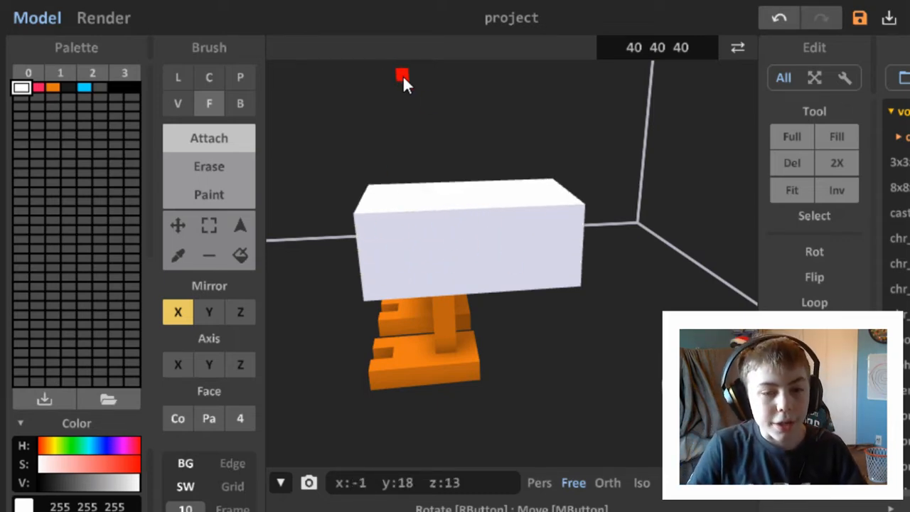
- Attach a one-layer white box on top of the body's front six rows, keeping the rear four rows lower as the tail
{"action": "left_click", "coordinate": [240, 104]}
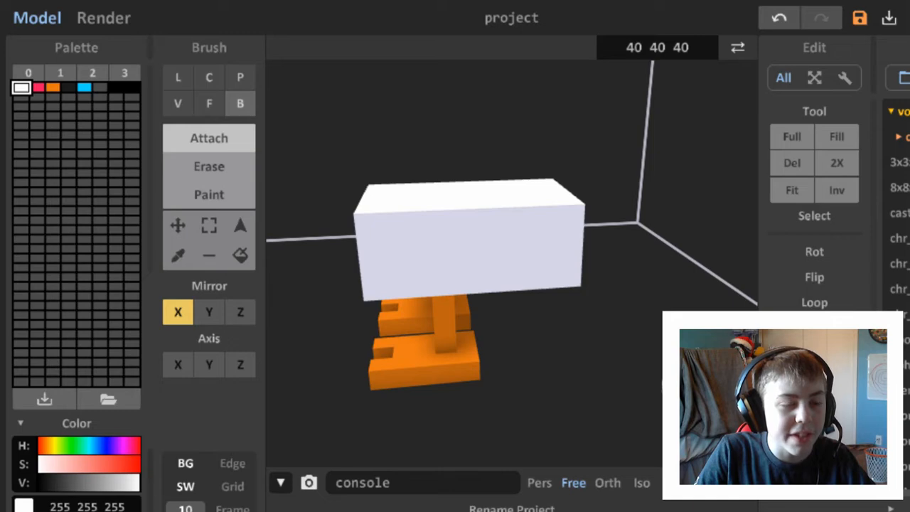
{"action": "scroll", "coordinate": [375, 186], "scroll_direction": "up", "scroll_amount": 5}
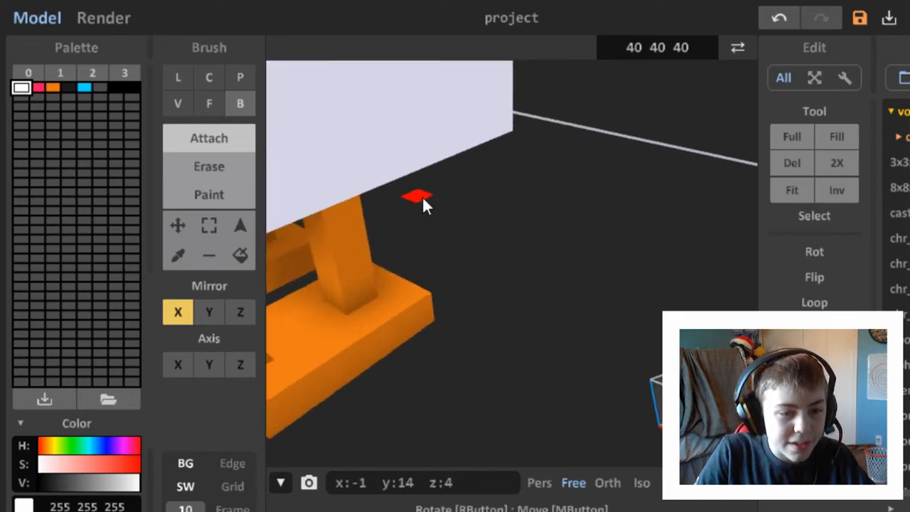
{"action": "right_click_drag", "start_coordinate": [423, 196], "coordinate": [395, 213]}
{"action": "mouse_move", "coordinate": [387, 217]}
{"action": "left_mouse_down"}
{"action": "mouse_move", "coordinate": [534, 183]}
{"action": "mouse_move", "coordinate": [585, 218]}
{"action": "mouse_move", "coordinate": [651, 231]}
{"action": "left_mouse_up"}
{"action": "mouse_move", "coordinate": [652, 231]}
{"action": "right_mouse_down"}
{"action": "mouse_move", "coordinate": [592, 240]}
{"action": "mouse_move", "coordinate": [616, 243]}
{"action": "mouse_move", "coordinate": [616, 211]}
{"action": "right_mouse_up"}
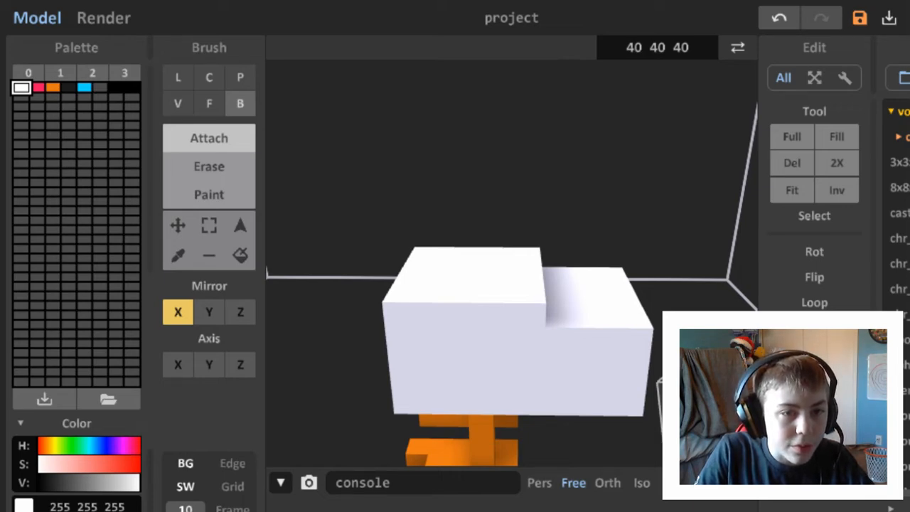
- Raise the front block's top face by six layers with the Face brush to form the tall body and head
{"action": "middle_click_drag", "start_coordinate": [586, 173], "coordinate": [495, 207]}
{"action": "scroll", "coordinate": [496, 207], "scroll_direction": "down", "scroll_amount": 2}
{"action": "left_click", "coordinate": [209, 103]}
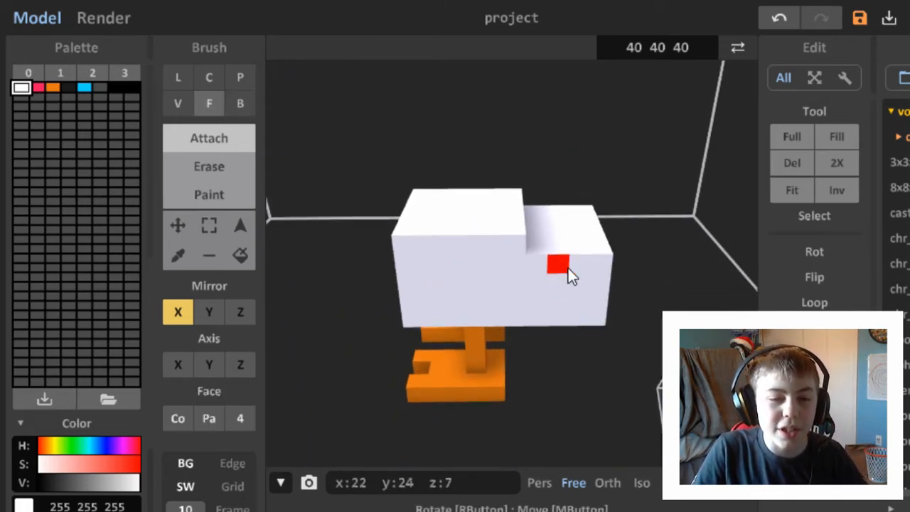
{"action": "left_click", "coordinate": [466, 205]}
{"action": "left_click", "coordinate": [463, 184]}
{"action": "left_click", "coordinate": [463, 178]}
{"action": "left_click", "coordinate": [467, 158]}
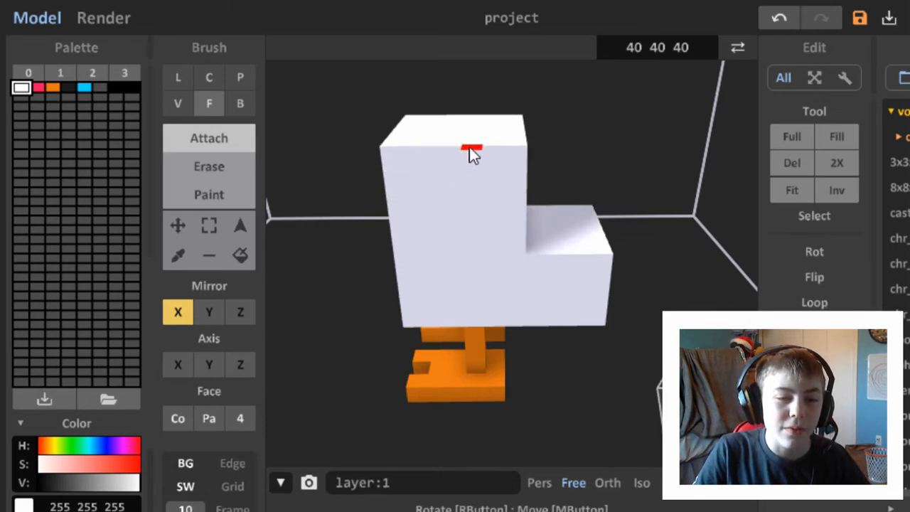
{"action": "left_click", "coordinate": [471, 122]}
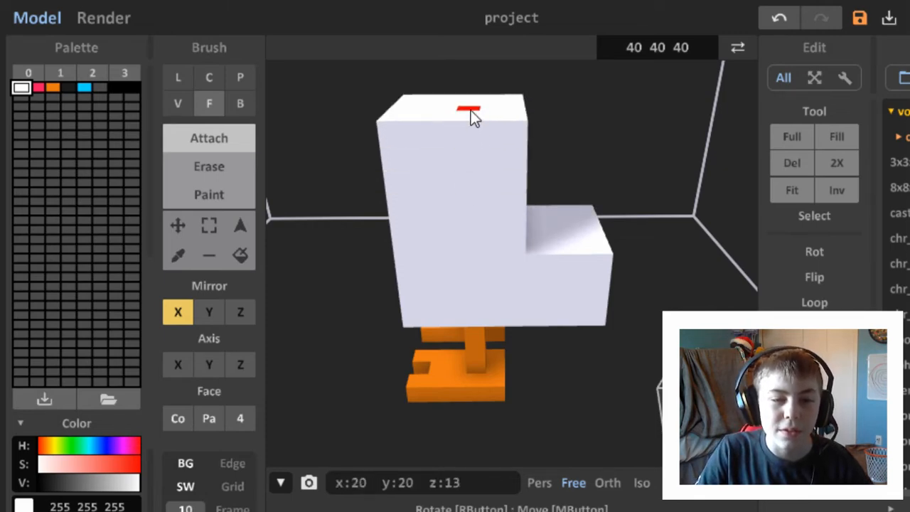
{"action": "left_click", "coordinate": [471, 110]}
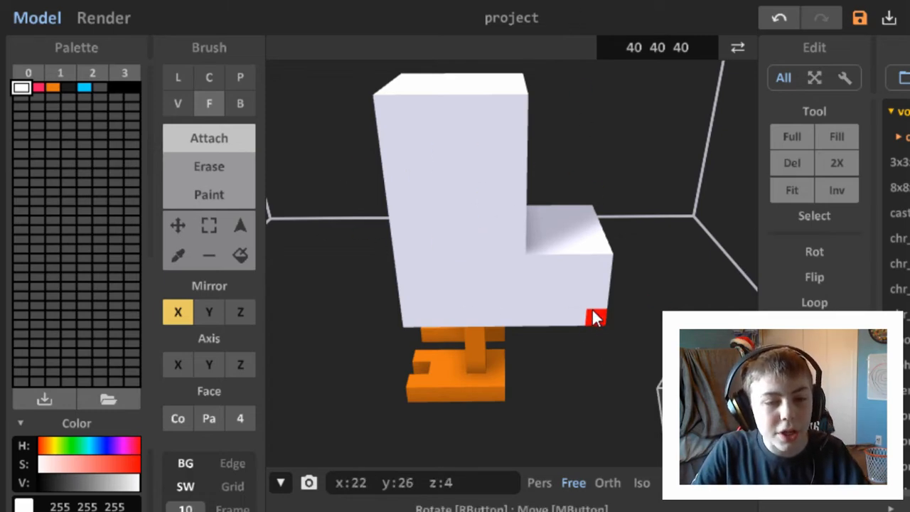
- Erase the full-height voxel column at both rear corners of the tail with the Box brush
{"action": "right_click_drag", "start_coordinate": [594, 316], "coordinate": [587, 280]}
{"action": "scroll", "coordinate": [587, 279], "scroll_direction": "up", "scroll_amount": 3}
{"action": "middle_click_drag", "start_coordinate": [587, 279], "coordinate": [644, 185]}
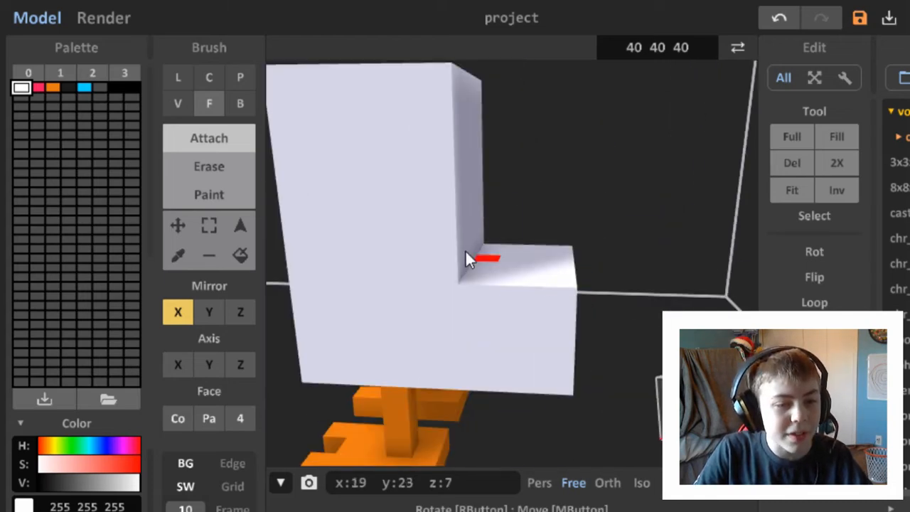
{"action": "left_click", "coordinate": [207, 166]}
{"action": "right_click_drag", "start_coordinate": [563, 293], "coordinate": [564, 296]}
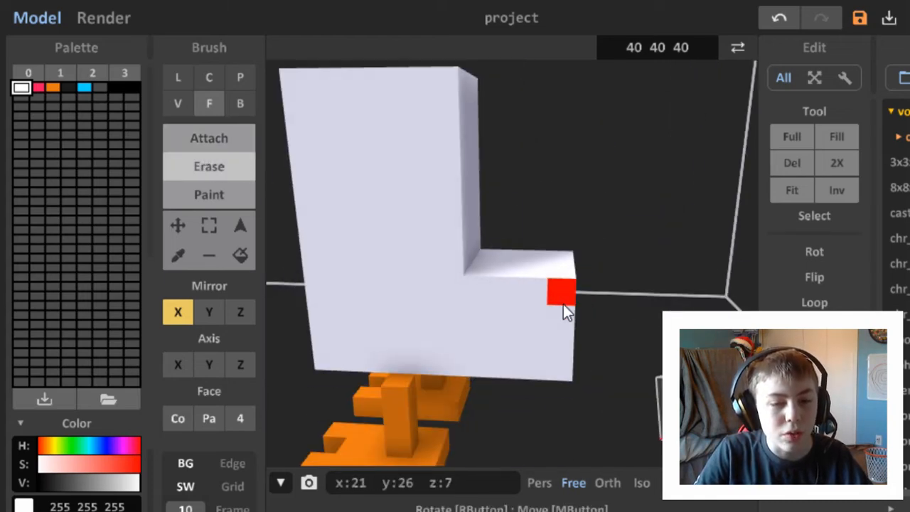
{"action": "key", "text": "ctrl+z"}
{"action": "left_click", "coordinate": [239, 105]}
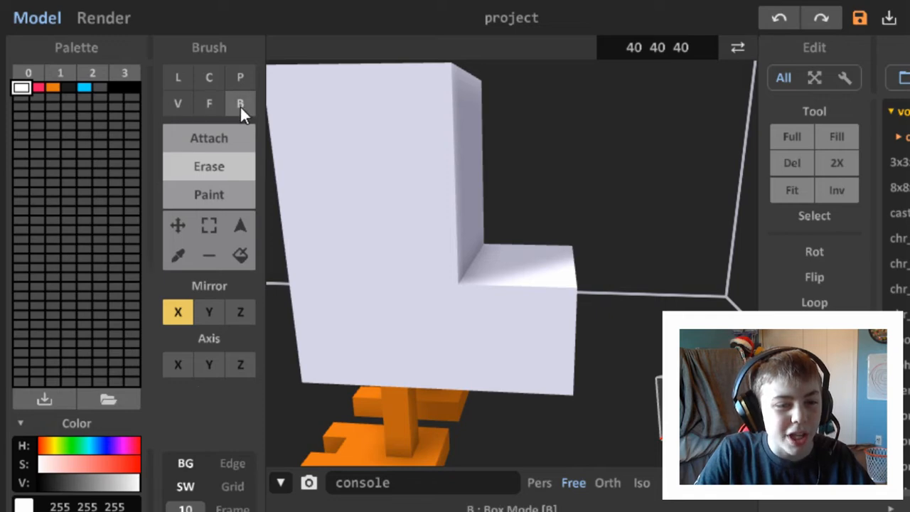
{"action": "left_click_drag", "start_coordinate": [571, 303], "coordinate": [571, 377]}
{"action": "mouse_move", "coordinate": [571, 377]}
{"action": "right_mouse_down"}
{"action": "mouse_move", "coordinate": [586, 355]}
{"action": "mouse_move", "coordinate": [531, 372]}
{"action": "mouse_move", "coordinate": [494, 307]}
{"action": "mouse_move", "coordinate": [582, 302]}
{"action": "mouse_move", "coordinate": [617, 285]}
{"action": "mouse_move", "coordinate": [642, 296]}
{"action": "mouse_move", "coordinate": [632, 282]}
{"action": "mouse_move", "coordinate": [638, 291]}
{"action": "right_mouse_up"}
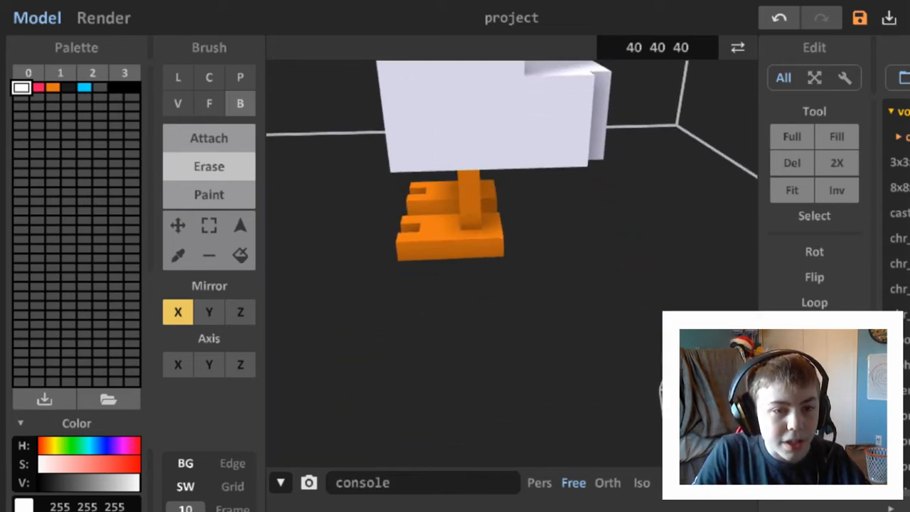
- Attach mirrored white wings 5 voxels long and 2 high to the body's sides, and thicken them outwards with the Face brush
{"action": "left_click", "coordinate": [223, 137]}
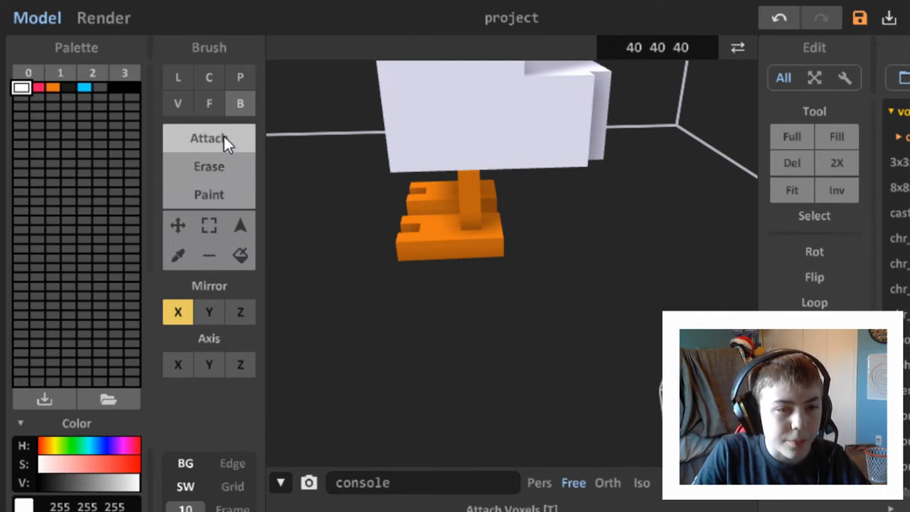
{"action": "right_click_drag", "start_coordinate": [531, 160], "coordinate": [502, 110]}
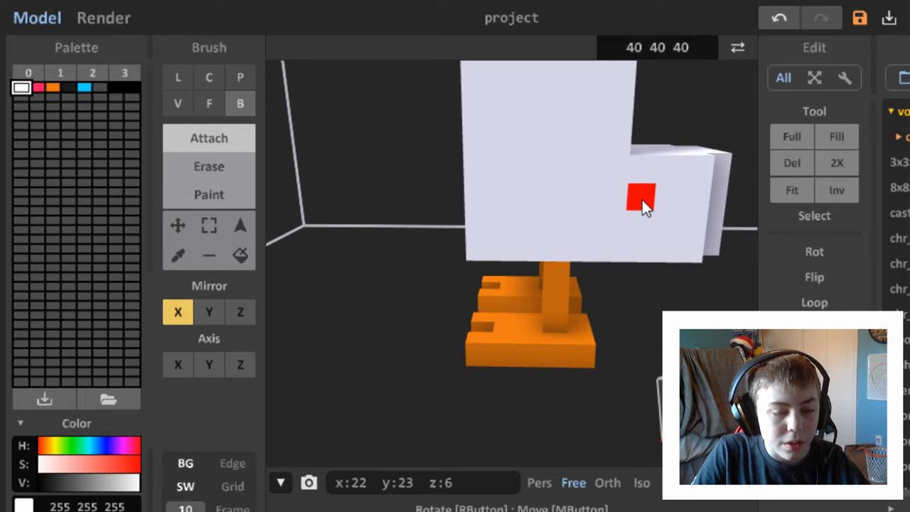
{"action": "left_click_drag", "start_coordinate": [642, 197], "coordinate": [521, 218]}
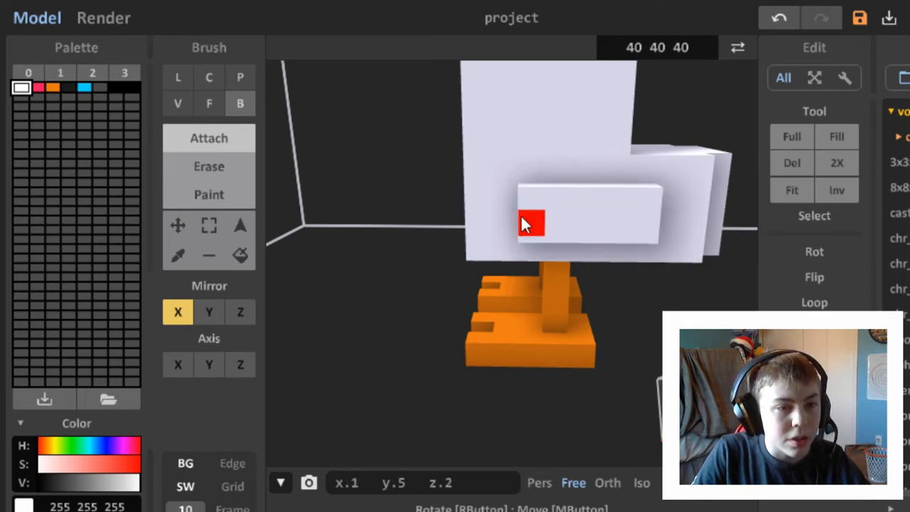
{"action": "left_click", "coordinate": [209, 103]}
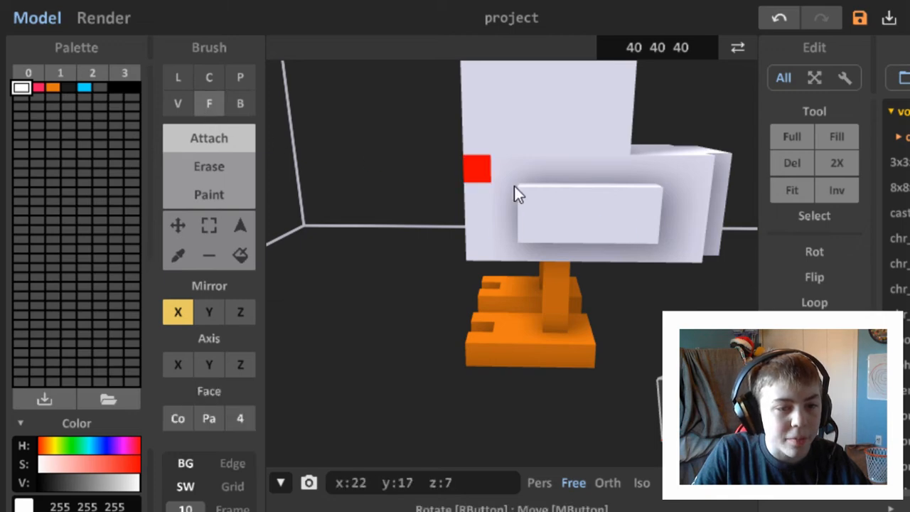
{"action": "right_click_drag", "start_coordinate": [600, 227], "coordinate": [627, 205]}
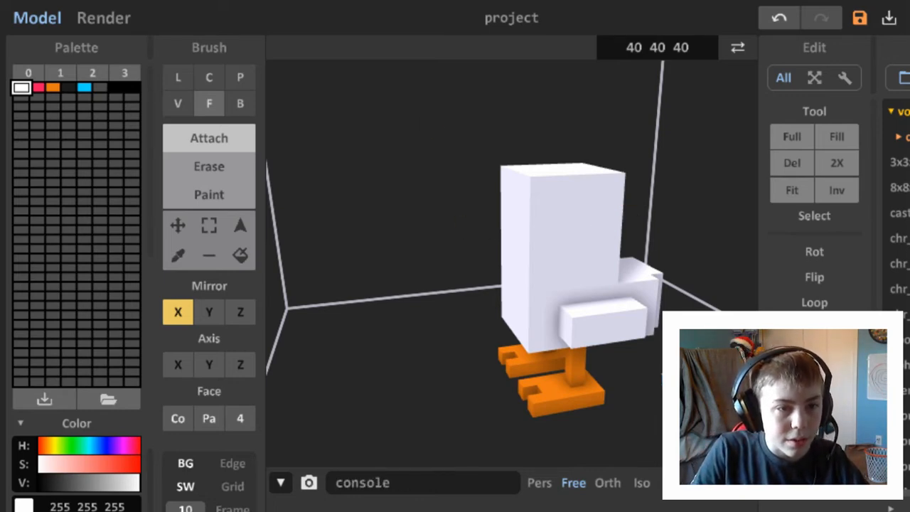
- Attach an orange beak two voxels wide and two high, at z 10 and 11, centred on the body's front face
{"action": "left_click", "coordinate": [241, 110]}
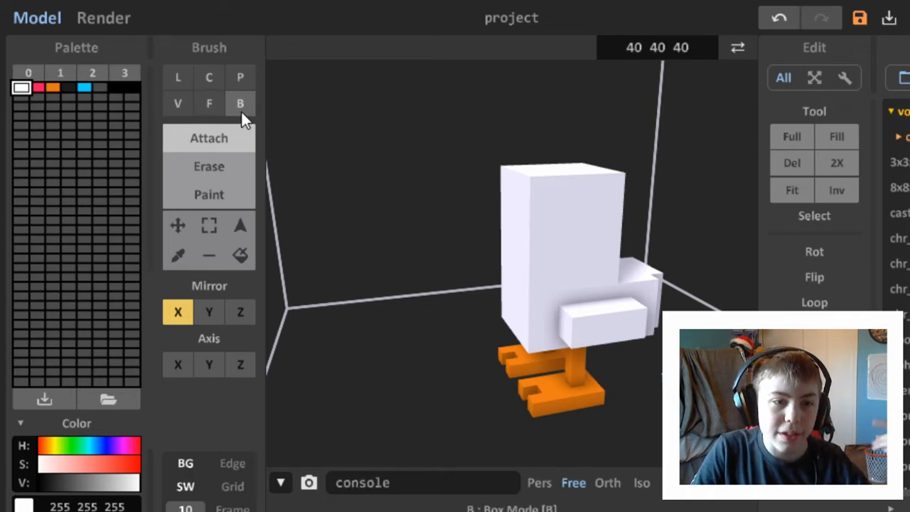
{"action": "left_click", "coordinate": [53, 86]}
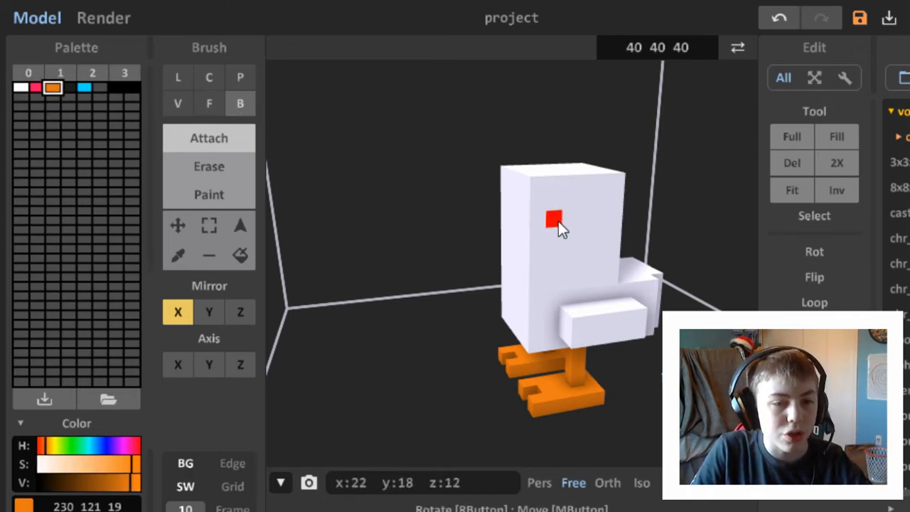
{"action": "right_click_drag", "start_coordinate": [558, 221], "coordinate": [631, 224]}
{"action": "key", "text": "a"}
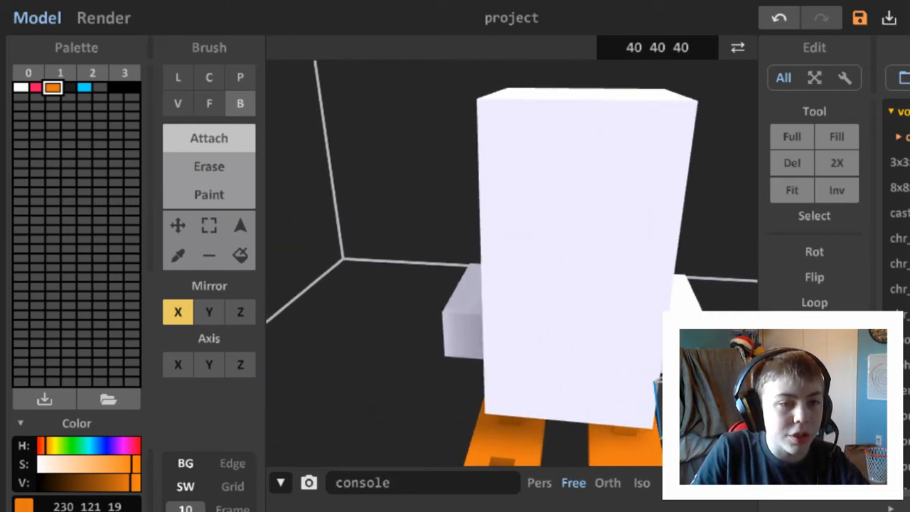
{"action": "key", "text": "a"}
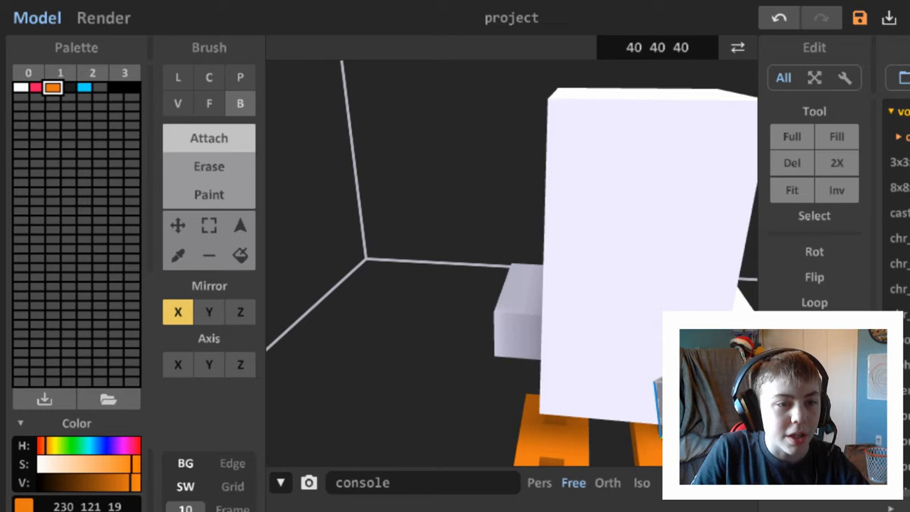
{"action": "right_click_drag", "start_coordinate": [701, 189], "coordinate": [674, 175]}
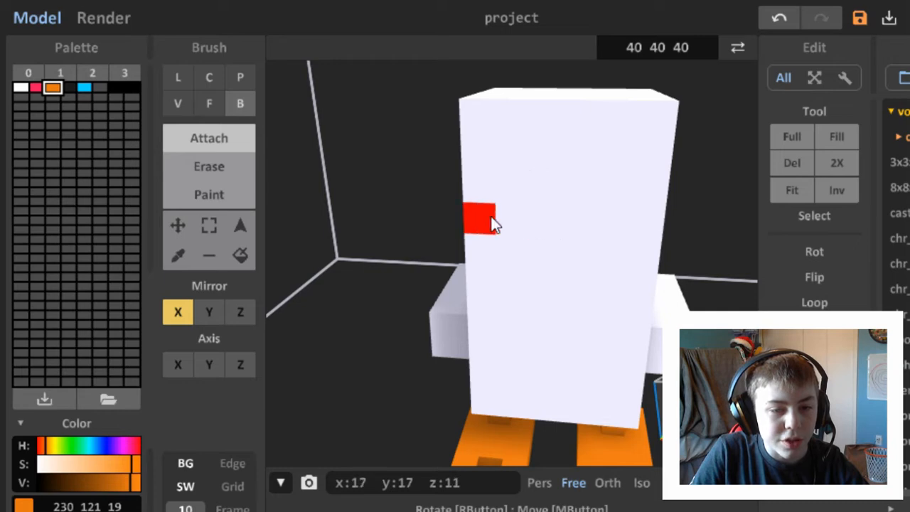
{"action": "left_click", "coordinate": [542, 217]}
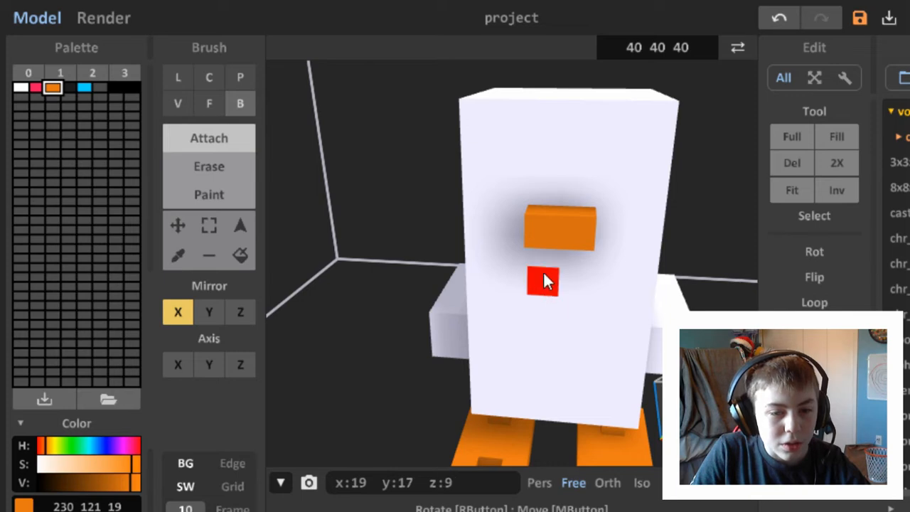
{"action": "left_click_drag", "start_coordinate": [543, 271], "coordinate": [570, 261]}
{"action": "mouse_move", "coordinate": [570, 262]}
{"action": "right_mouse_down"}
{"action": "mouse_move", "coordinate": [595, 187]}
{"action": "mouse_move", "coordinate": [528, 195]}
{"action": "mouse_move", "coordinate": [614, 265]}
{"action": "mouse_move", "coordinate": [664, 270]}
{"action": "mouse_move", "coordinate": [714, 256]}
{"action": "mouse_move", "coordinate": [514, 192]}
{"action": "right_mouse_up"}
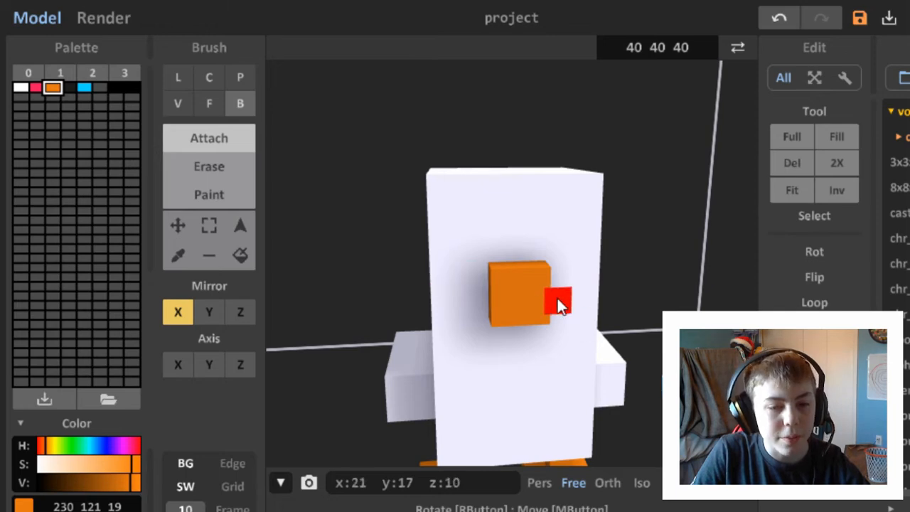
{"action": "right_click_drag", "start_coordinate": [488, 224], "coordinate": [500, 122]}
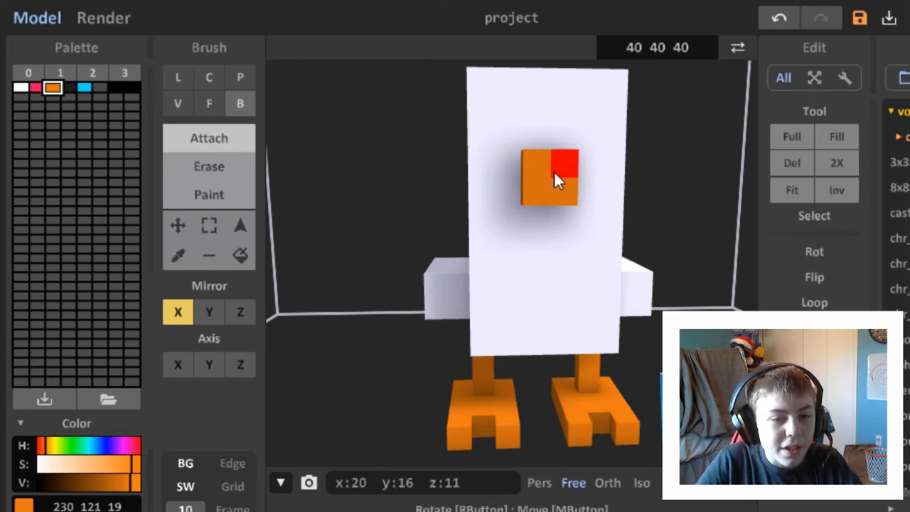
- Attach a second orange layer to the beak's front and a pink-red (255, 19, 98) wattle two voxels wide below the beak
{"action": "left_click", "coordinate": [534, 153]}
{"action": "right_click_drag", "start_coordinate": [567, 190], "coordinate": [455, 136]}
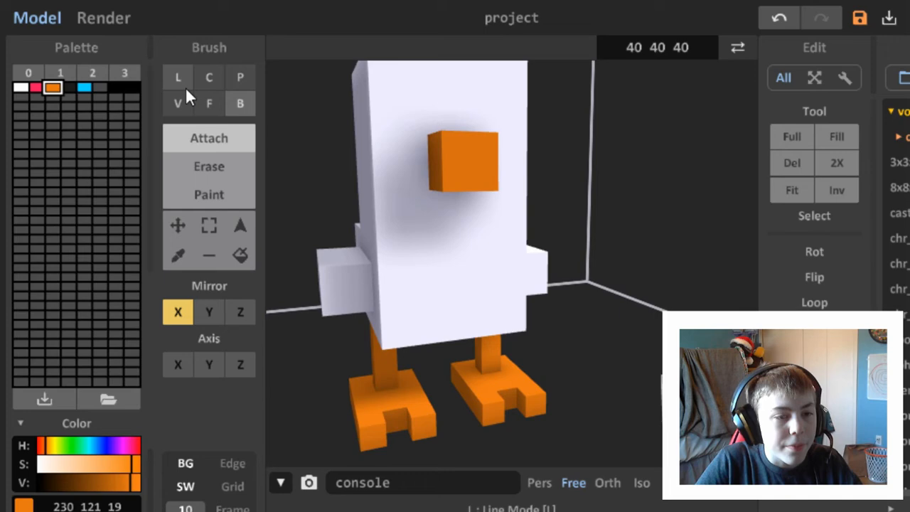
{"action": "left_click", "coordinate": [36, 87]}
{"action": "left_click", "coordinate": [445, 201]}
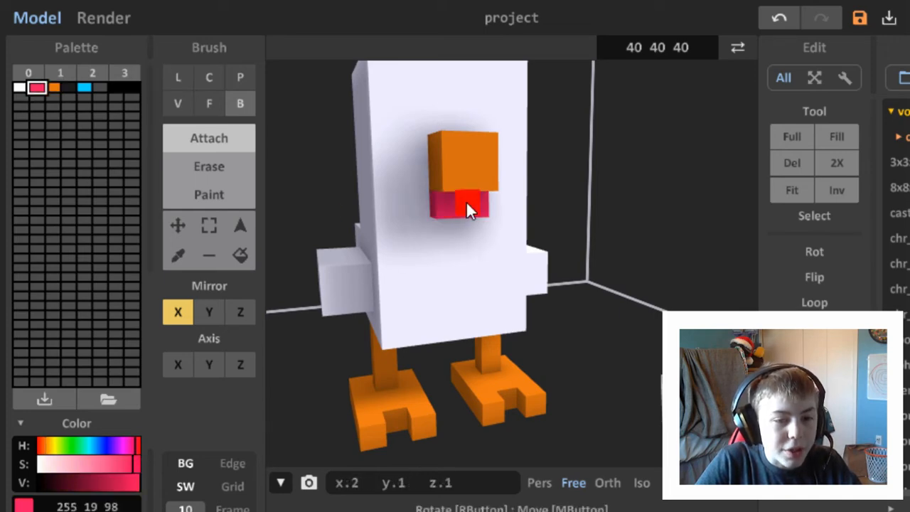
- Attach a pink-red comb 2 voxels wide, 4 long and 2 high, centred on top of the head
{"action": "right_click_drag", "start_coordinate": [466, 201], "coordinate": [600, 216]}
{"action": "right_click_drag", "start_coordinate": [501, 240], "coordinate": [498, 267]}
{"action": "middle_click_drag", "start_coordinate": [498, 266], "coordinate": [499, 387]}
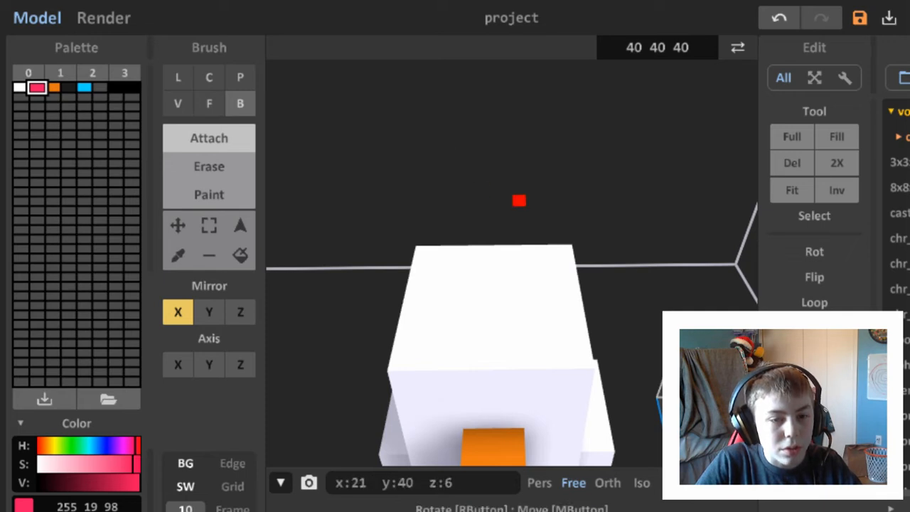
{"action": "left_click_drag", "start_coordinate": [473, 274], "coordinate": [508, 325]}
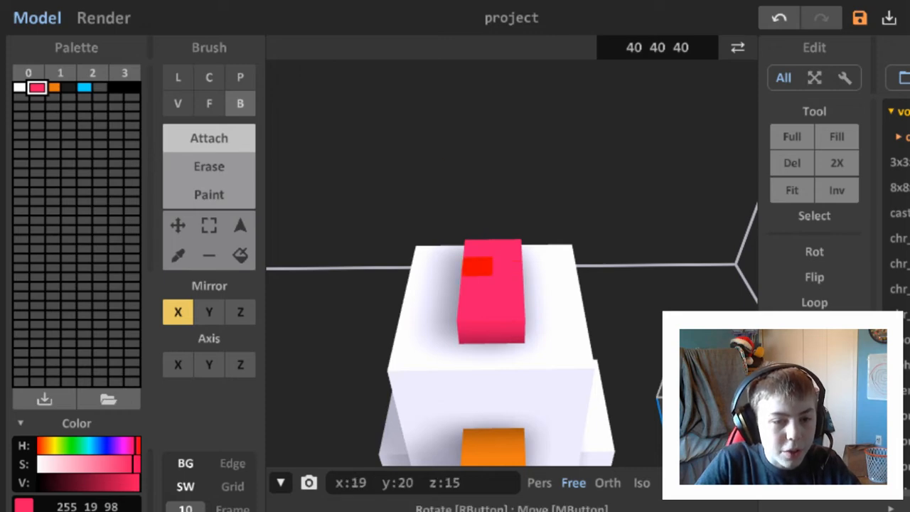
{"action": "left_click_drag", "start_coordinate": [507, 286], "coordinate": [491, 256]}
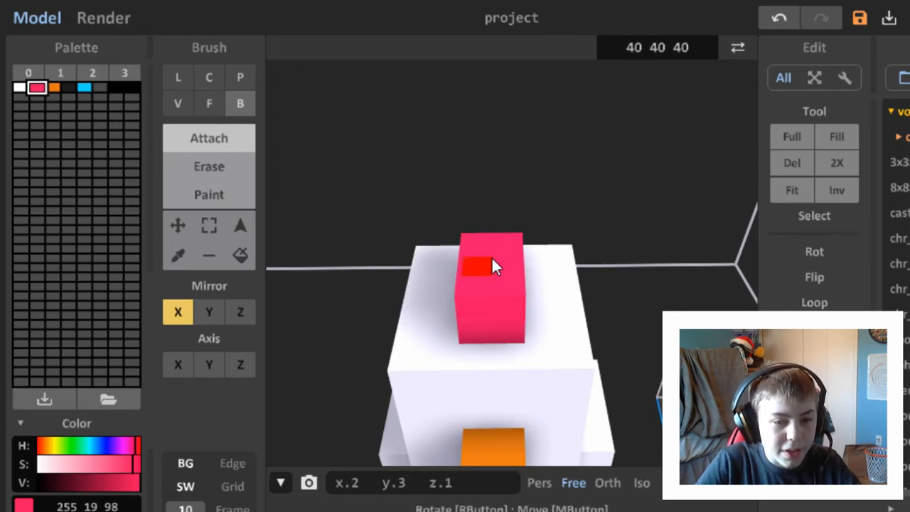
{"action": "right_click_drag", "start_coordinate": [491, 256], "coordinate": [448, 266]}
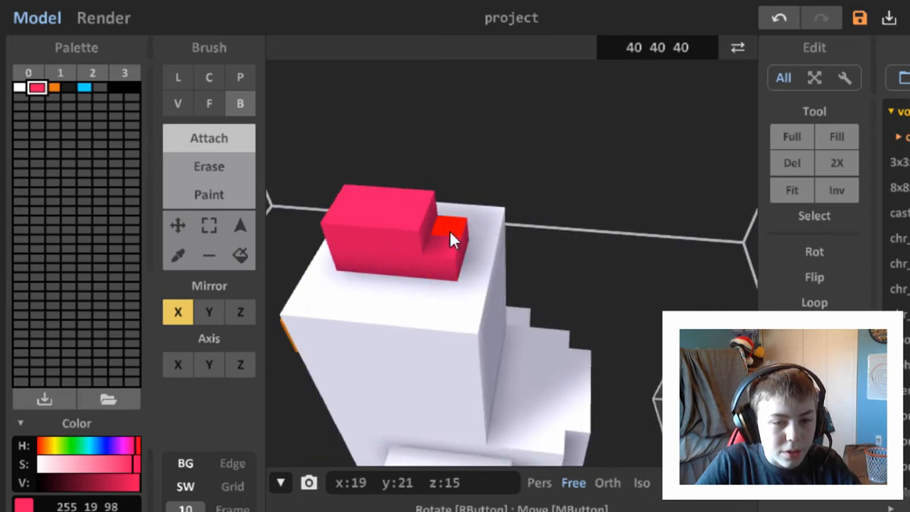
{"action": "right_click_drag", "start_coordinate": [496, 232], "coordinate": [576, 190]}
{"action": "right_click_drag", "start_coordinate": [578, 195], "coordinate": [623, 164]}
{"action": "middle_click_drag", "start_coordinate": [622, 164], "coordinate": [580, 185]}
{"action": "right_click_drag", "start_coordinate": [580, 186], "coordinate": [552, 192]}
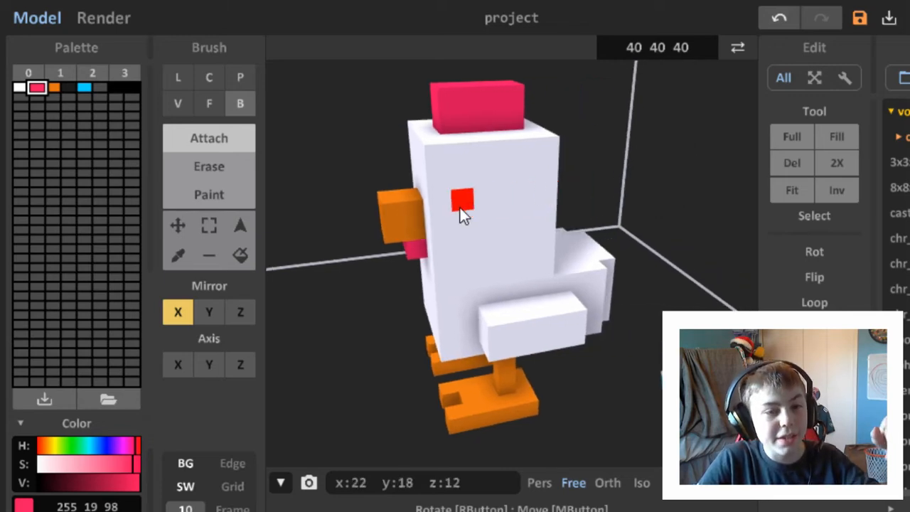
- Paint a single black eye voxel on each side of the head at y 19, z 12, with X mirroring
{"action": "left_click", "coordinate": [115, 86]}
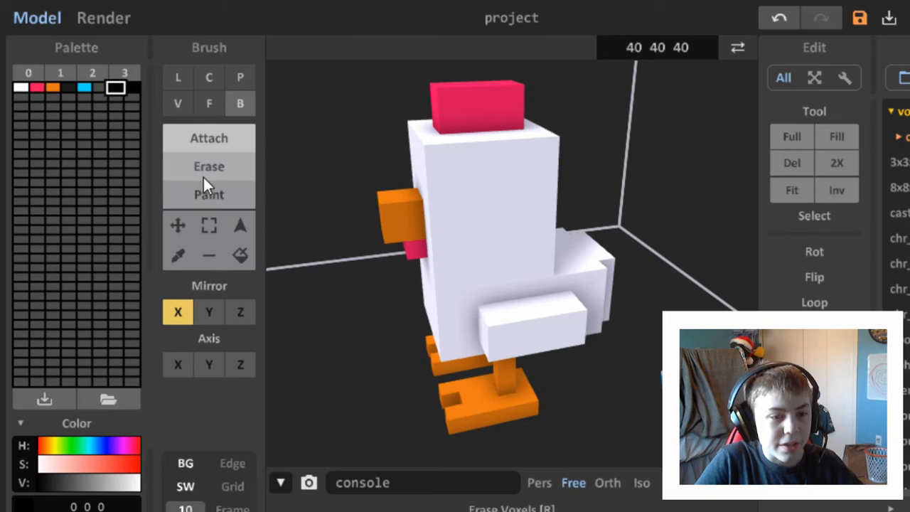
{"action": "left_click", "coordinate": [231, 193]}
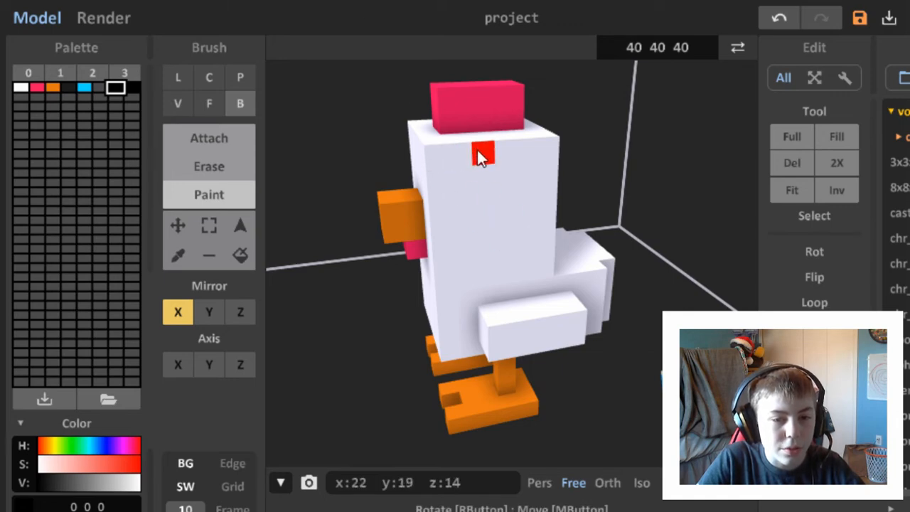
{"action": "left_click", "coordinate": [484, 200]}
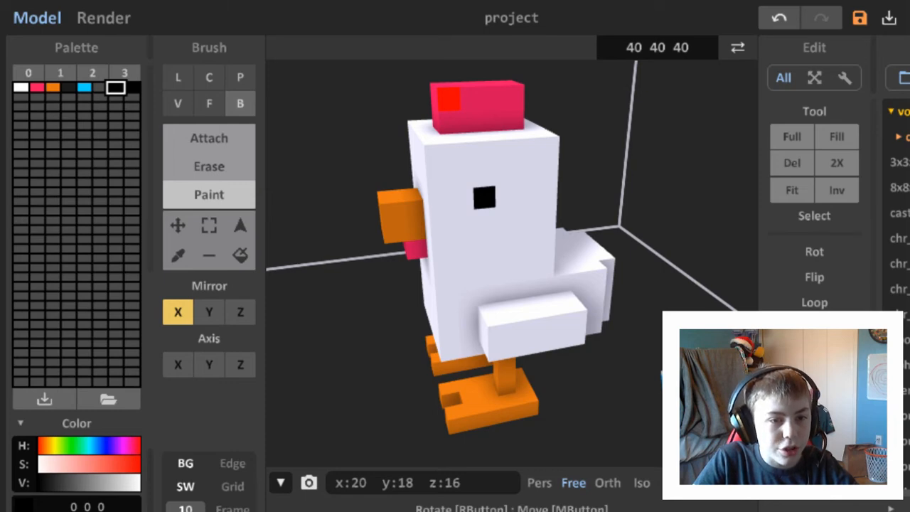
{"action": "right_click_drag", "start_coordinate": [507, 174], "coordinate": [570, 139]}
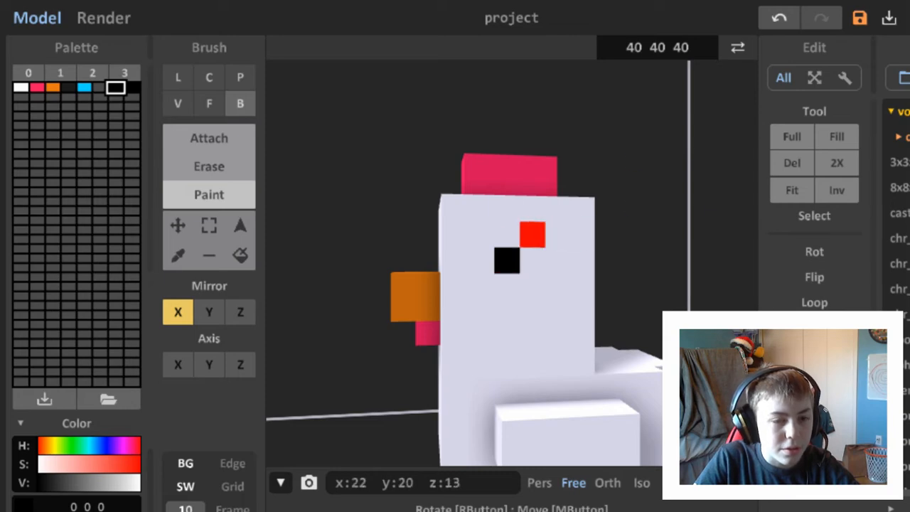
- Try the black eyes one voxel lower, at z 11, and put them back at z 12
{"action": "key", "text": "ctrl+z"}
{"action": "left_click", "coordinate": [505, 287]}
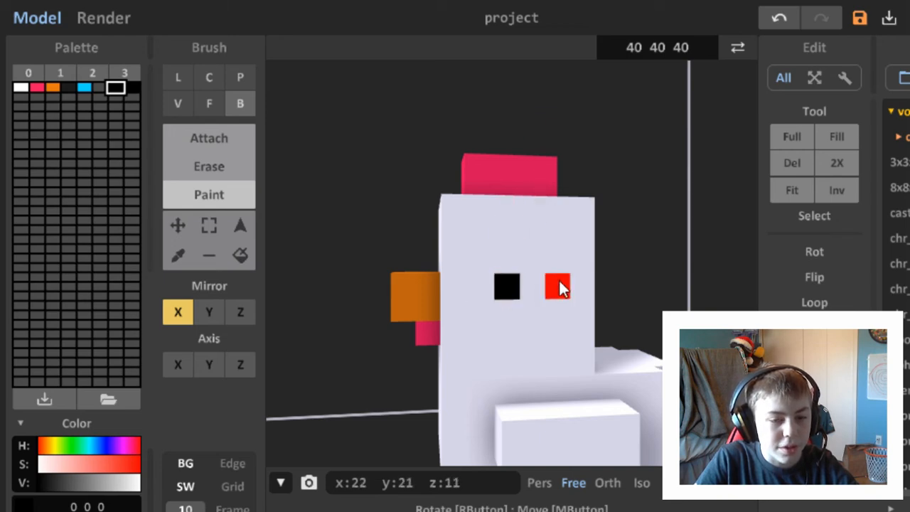
{"action": "scroll", "coordinate": [560, 281], "scroll_direction": "down", "scroll_amount": 3}
{"action": "right_click_drag", "start_coordinate": [559, 281], "coordinate": [607, 301]}
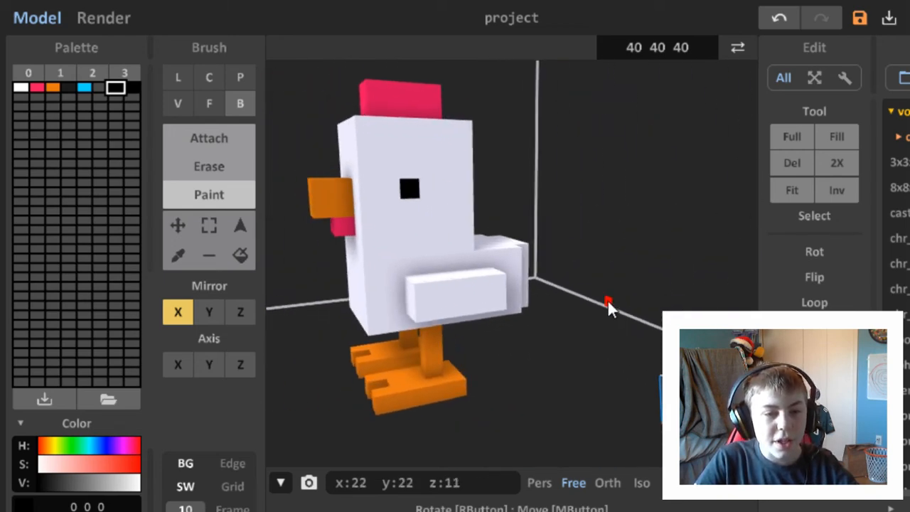
{"action": "middle_click_drag", "start_coordinate": [608, 302], "coordinate": [651, 324]}
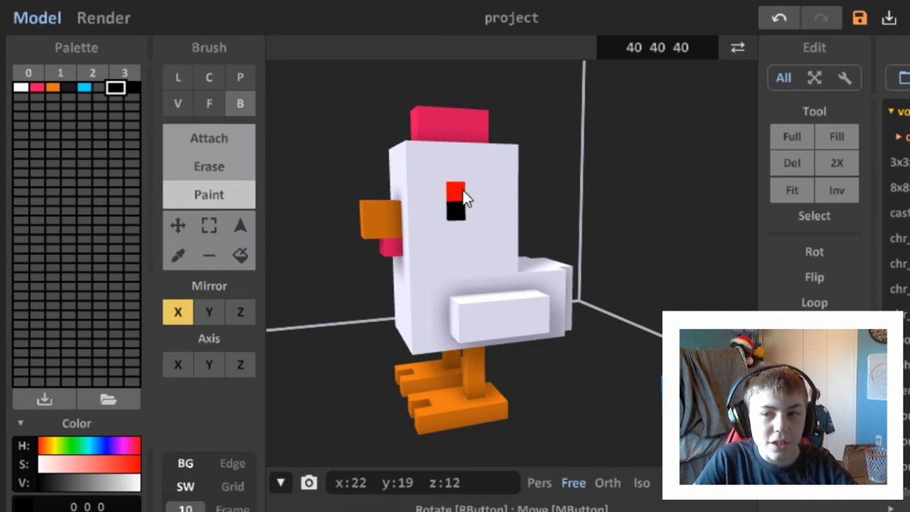
{"action": "left_click", "coordinate": [456, 194]}
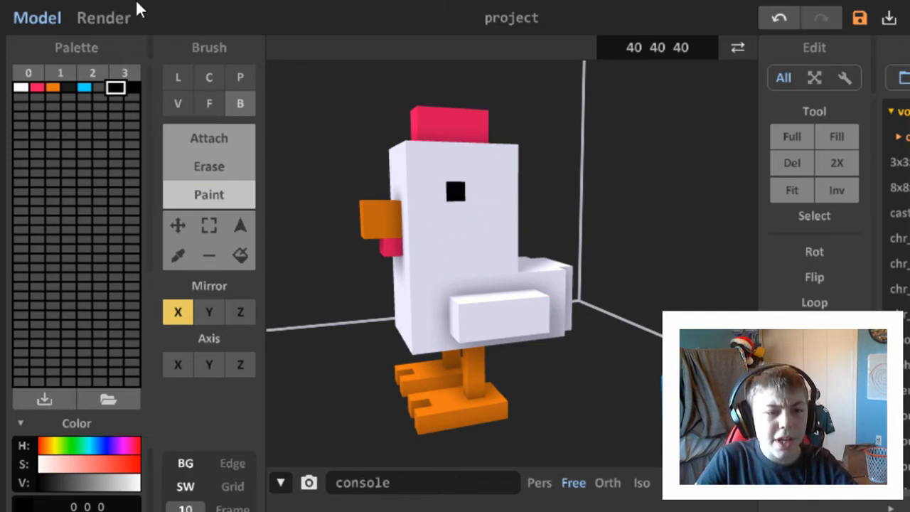
- Switch to Render mode and recolour the ground, background, edge and grid with the light blue palette colour (0, 216, 255)
{"action": "left_click", "coordinate": [128, 19]}
{"action": "right_click_drag", "start_coordinate": [474, 232], "coordinate": [485, 250]}
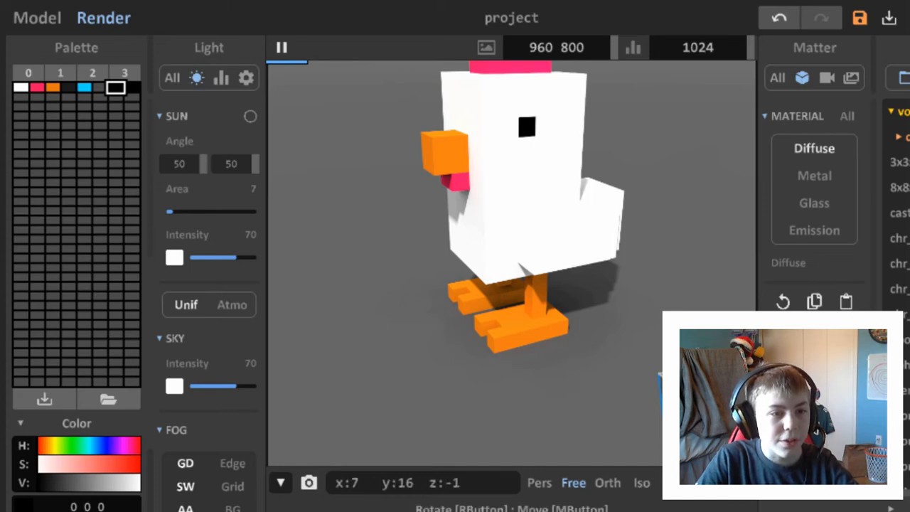
{"action": "left_click", "coordinate": [84, 86]}
{"action": "scroll", "coordinate": [202, 368], "scroll_direction": "down", "scroll_amount": 1}
{"action": "scroll", "coordinate": [179, 332], "scroll_direction": "down", "scroll_amount": 2}
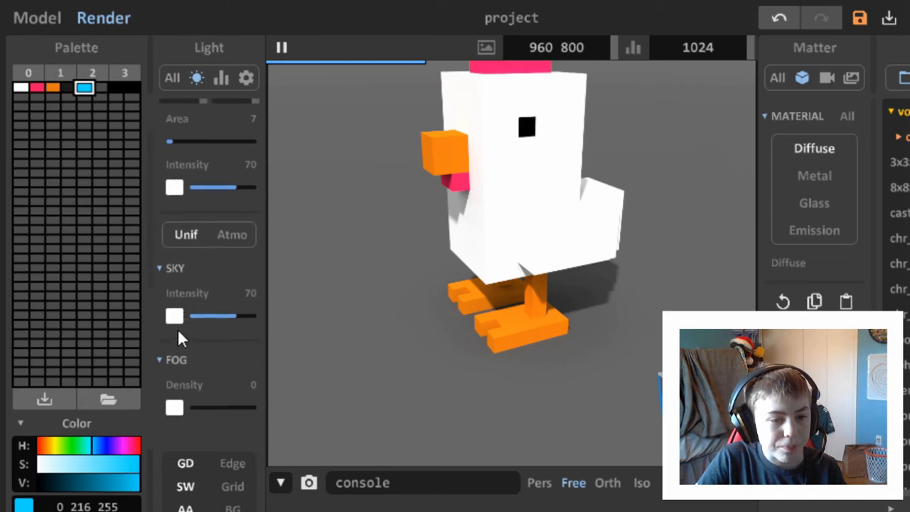
{"action": "scroll", "coordinate": [181, 369], "scroll_direction": "up", "scroll_amount": 1}
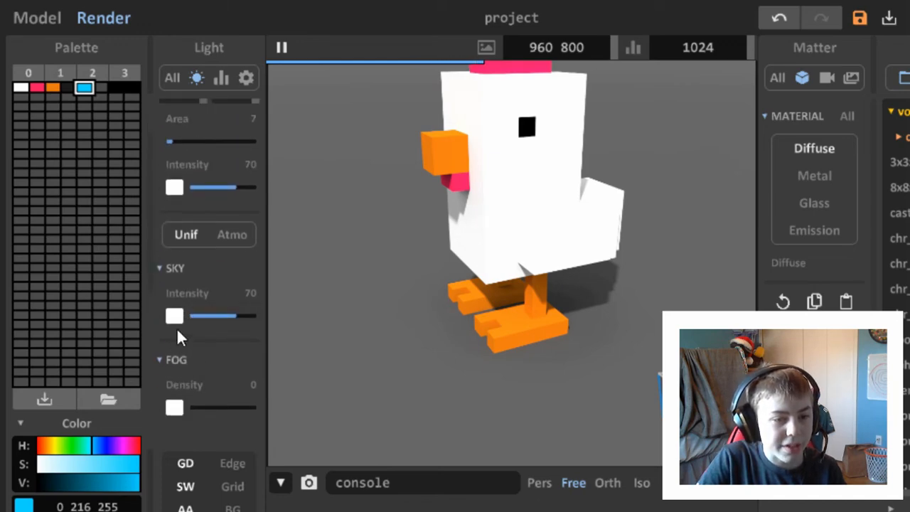
{"action": "scroll", "coordinate": [194, 318], "scroll_direction": "up", "scroll_amount": 3}
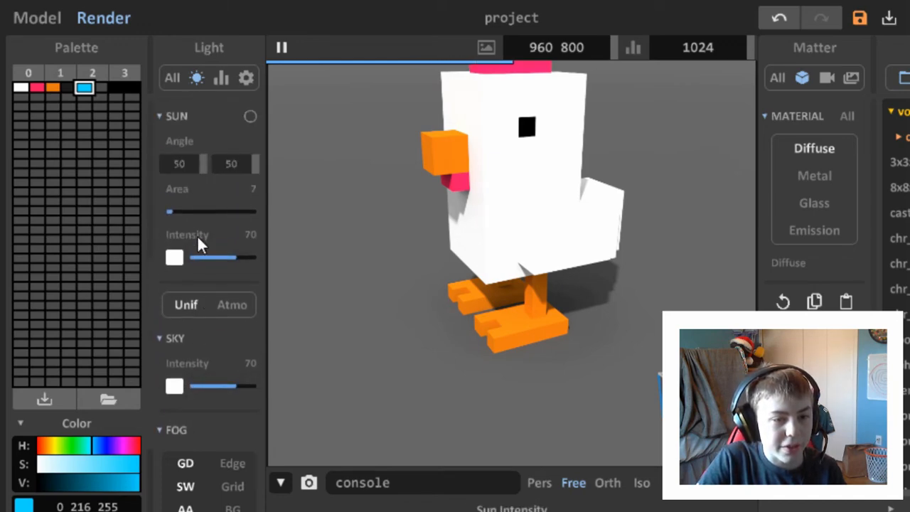
{"action": "left_click", "coordinate": [168, 78]}
{"action": "scroll", "coordinate": [234, 255], "scroll_direction": "down", "scroll_amount": 2}
{"action": "scroll", "coordinate": [213, 285], "scroll_direction": "down", "scroll_amount": 12}
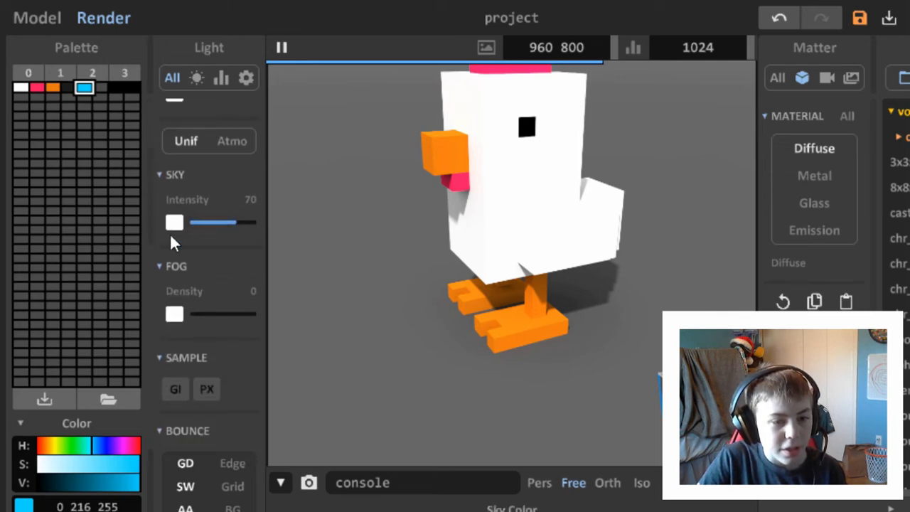
{"action": "scroll", "coordinate": [214, 353], "scroll_direction": "down", "scroll_amount": 6}
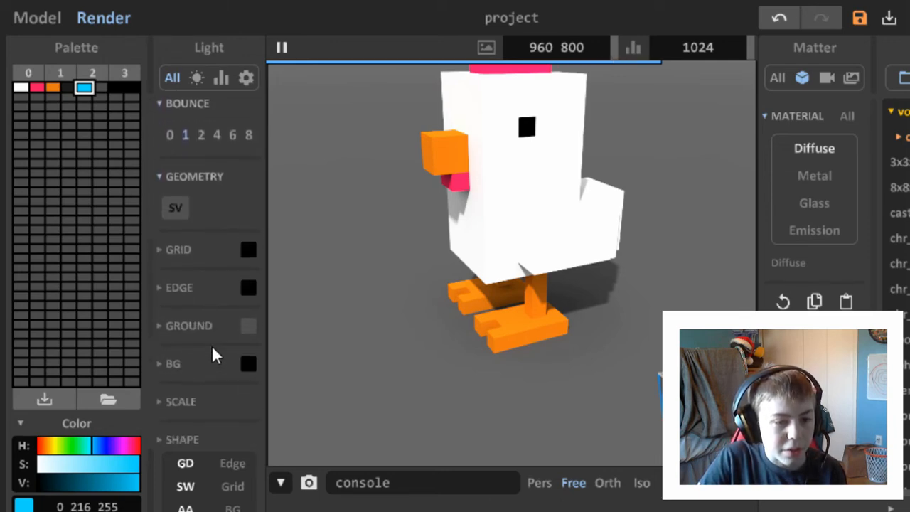
{"action": "left_click", "coordinate": [249, 330]}
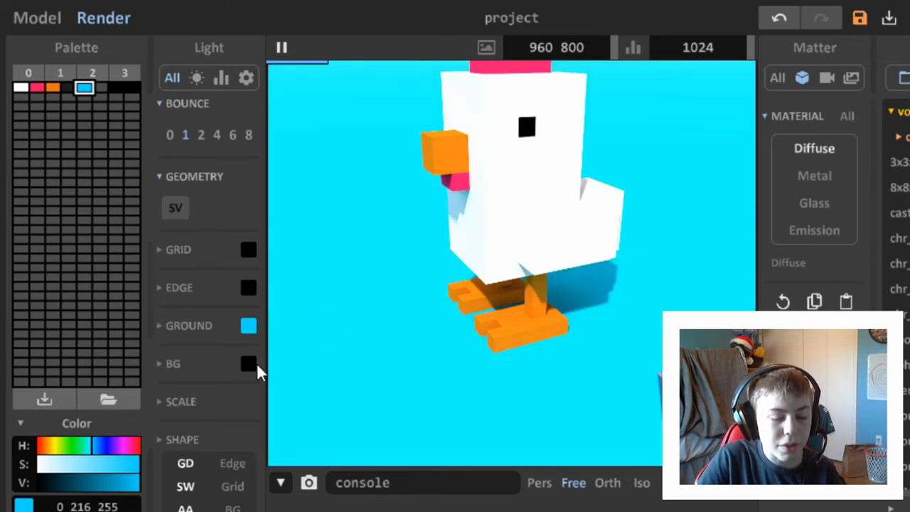
{"action": "left_click", "coordinate": [249, 364]}
{"action": "left_click", "coordinate": [249, 288]}
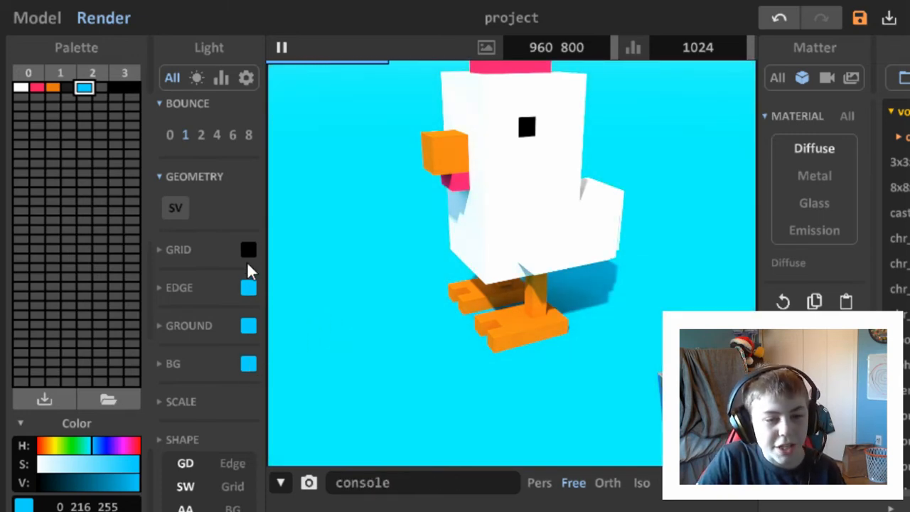
{"action": "left_click", "coordinate": [248, 250]}
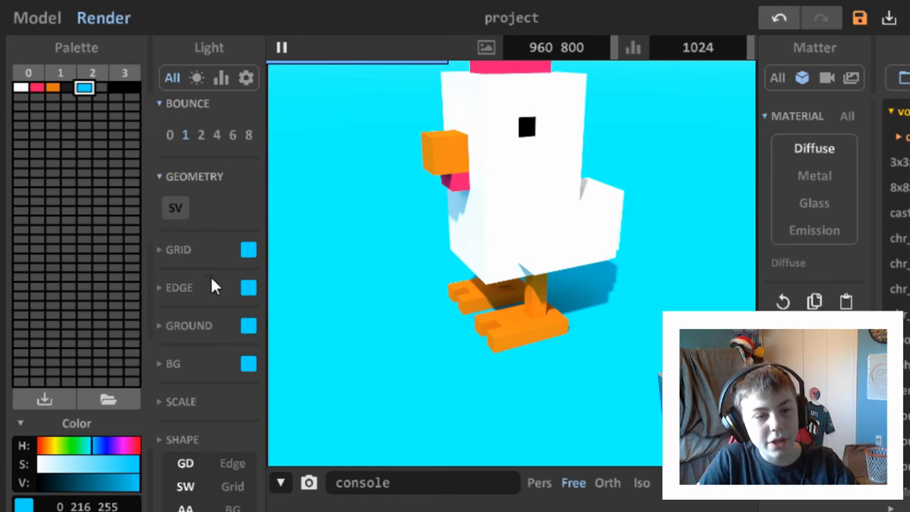
- Set the second sun angle to 158
{"action": "scroll", "coordinate": [197, 206], "scroll_direction": "up", "scroll_amount": 3}
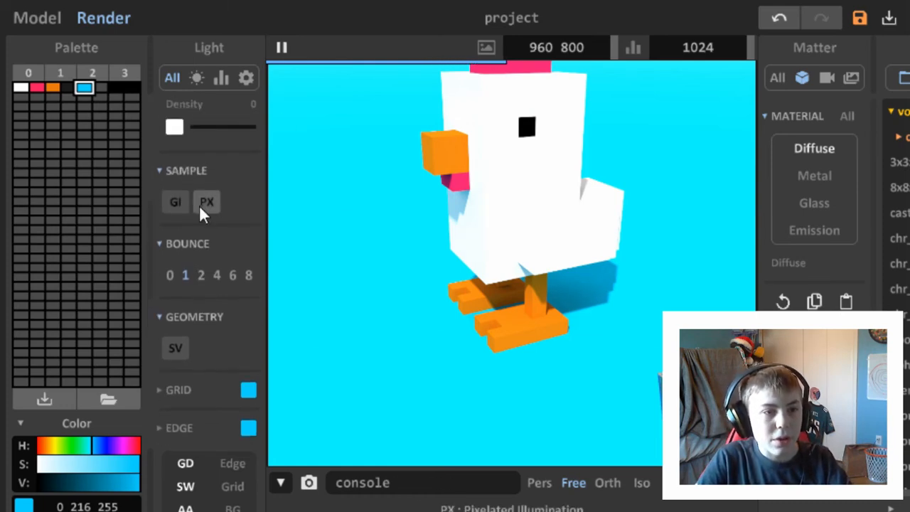
{"action": "scroll", "coordinate": [199, 205], "scroll_direction": "up", "scroll_amount": 5}
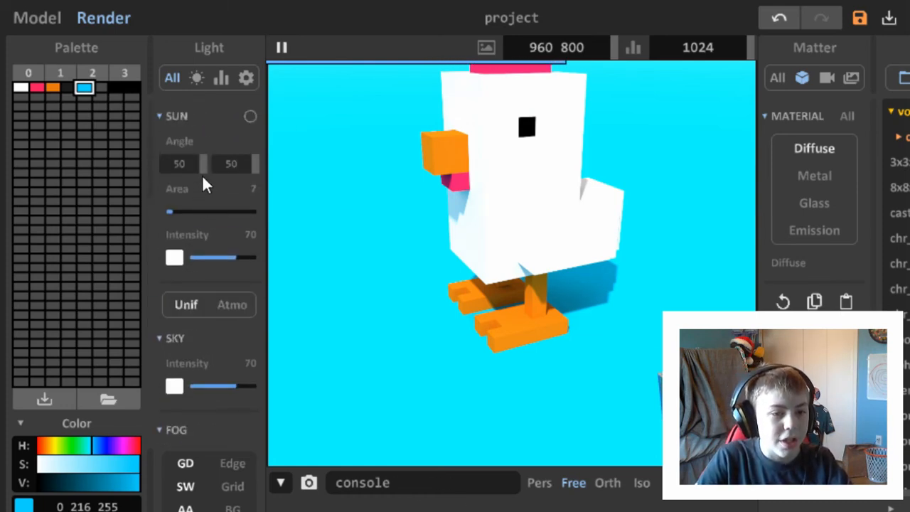
{"action": "left_click", "coordinate": [230, 164]}
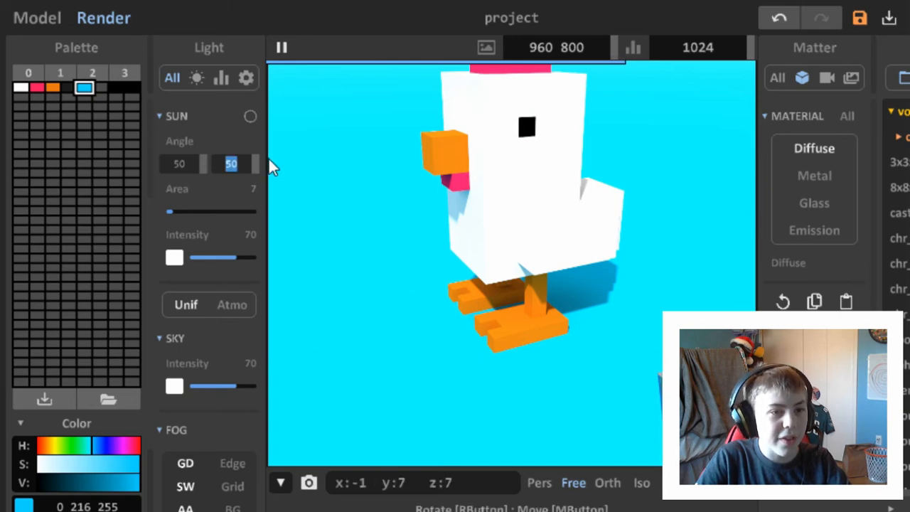
{"action": "type", "text": "158"}
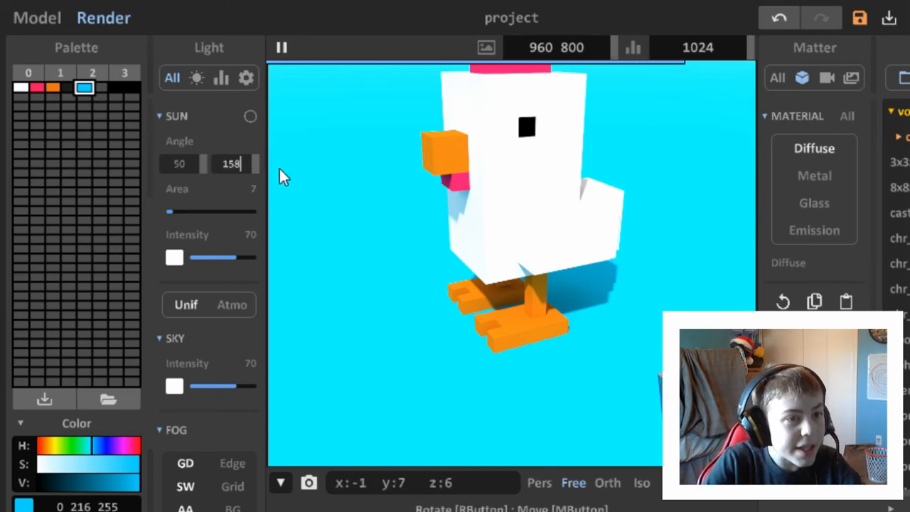
{"action": "key", "text": "Return"}
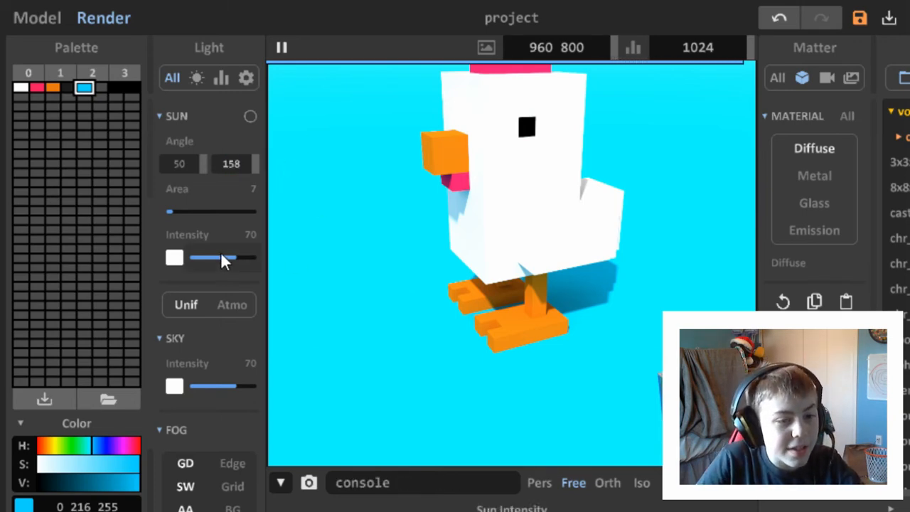
- Set both the sun intensity and the sky intensity to 45
{"action": "left_click", "coordinate": [250, 235]}
{"action": "type", "text": "45"}
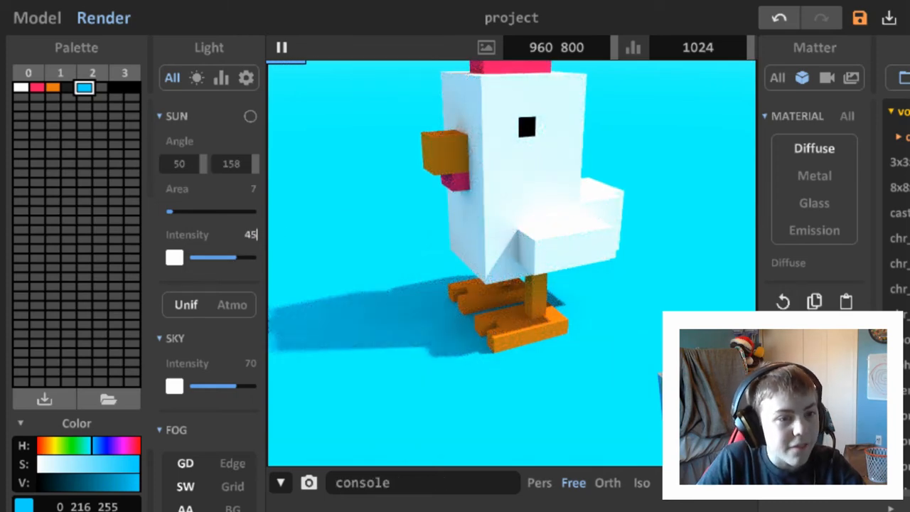
{"action": "left_click", "coordinate": [246, 362]}
{"action": "type", "text": "45"}
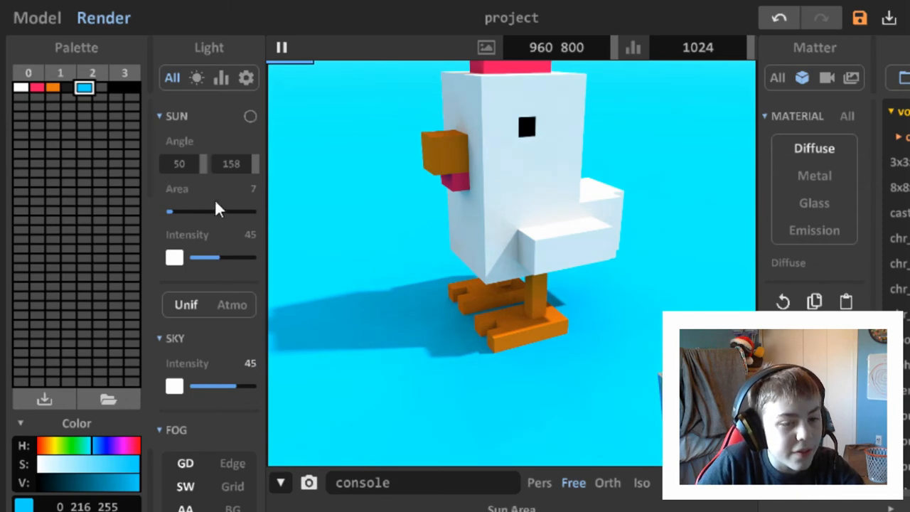
{"action": "scroll", "coordinate": [222, 244], "scroll_direction": "down", "scroll_amount": 1}
{"action": "scroll", "coordinate": [223, 247], "scroll_direction": "down", "scroll_amount": 1}
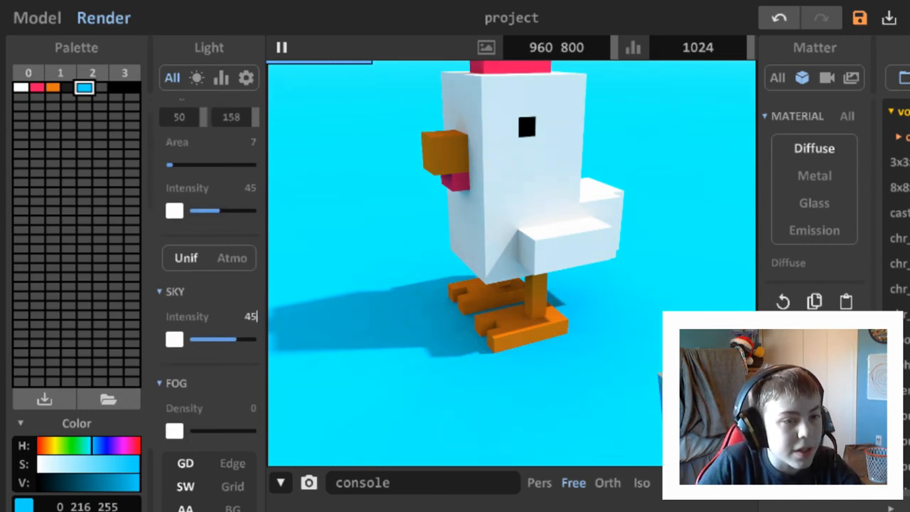
{"action": "key", "text": "Return"}
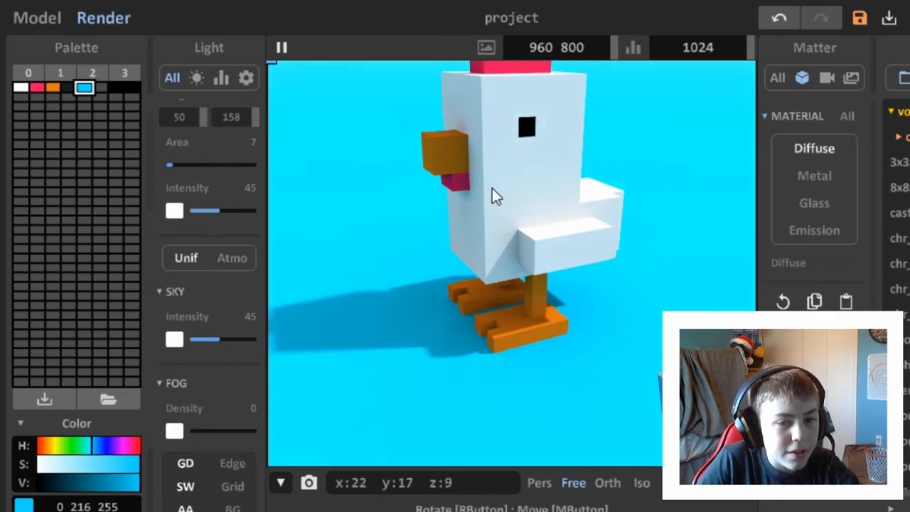
- Frame the whole chicken from the front corner and set the sun angles to 53 and 327
{"action": "mouse_move", "coordinate": [493, 194]}
{"action": "right_mouse_down"}
{"action": "mouse_move", "coordinate": [481, 199]}
{"action": "mouse_move", "coordinate": [512, 215]}
{"action": "mouse_move", "coordinate": [487, 197]}
{"action": "mouse_move", "coordinate": [485, 209]}
{"action": "mouse_move", "coordinate": [483, 181]}
{"action": "mouse_move", "coordinate": [483, 195]}
{"action": "right_mouse_up"}
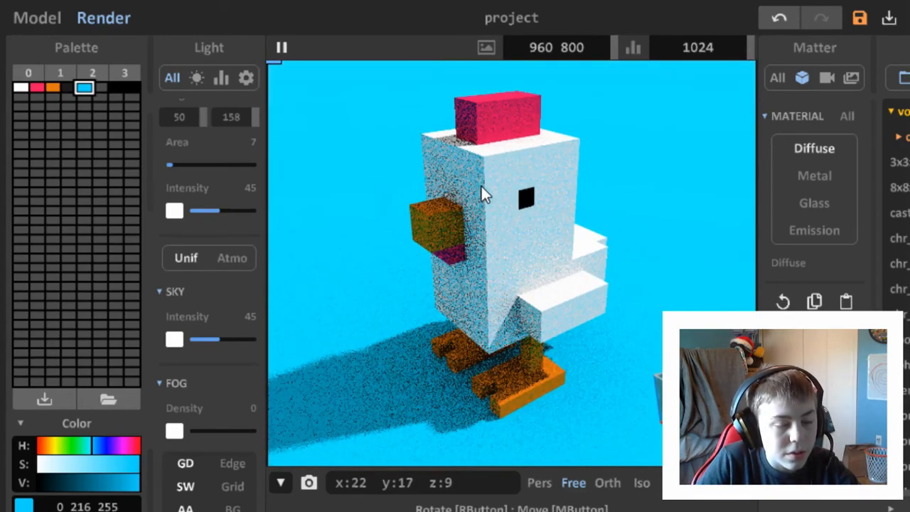
{"action": "middle_click_drag", "start_coordinate": [481, 186], "coordinate": [554, 253]}
{"action": "right_click_drag", "start_coordinate": [555, 253], "coordinate": [567, 266]}
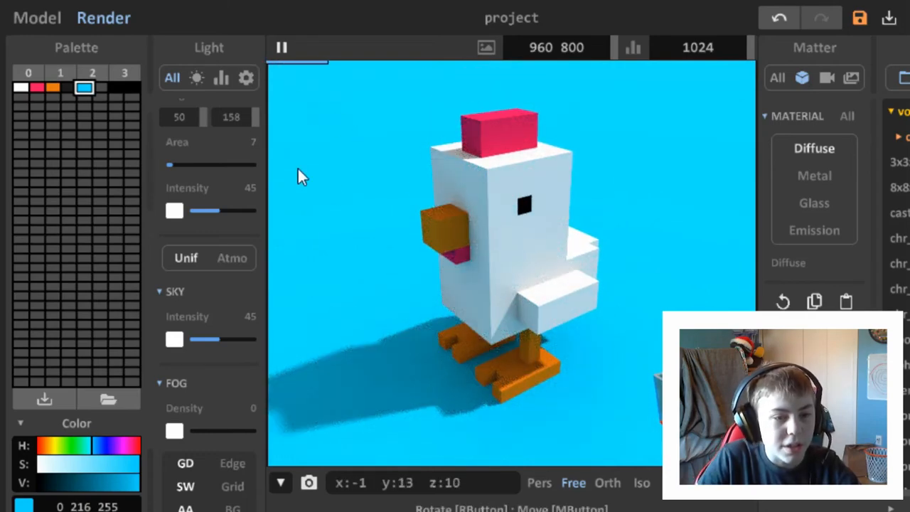
{"action": "left_click_drag", "start_coordinate": [201, 116], "coordinate": [886, 156]}
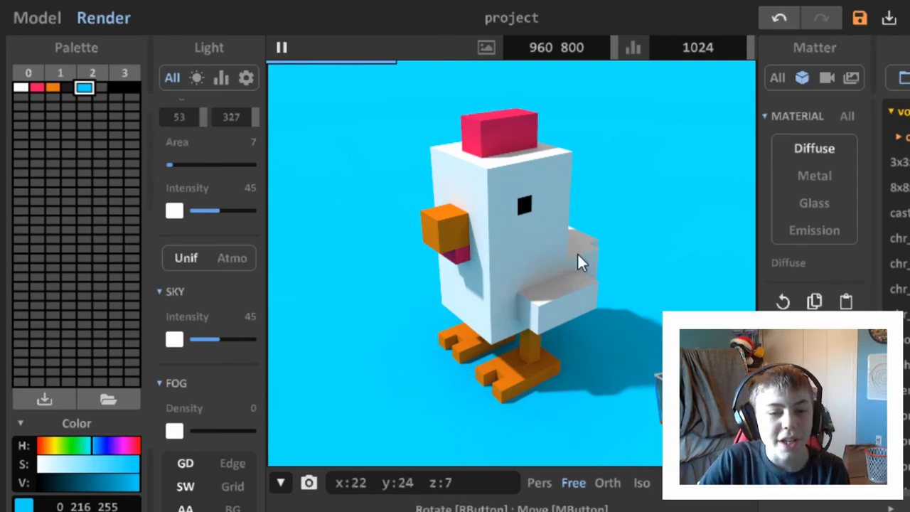
{"action": "right_click_drag", "start_coordinate": [578, 252], "coordinate": [573, 245]}
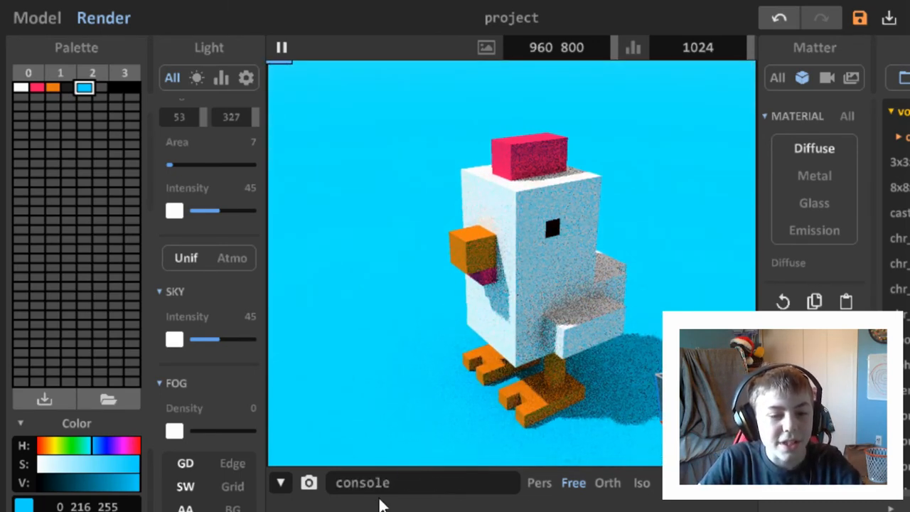
{"action": "middle_click_drag", "start_coordinate": [500, 389], "coordinate": [502, 392]}
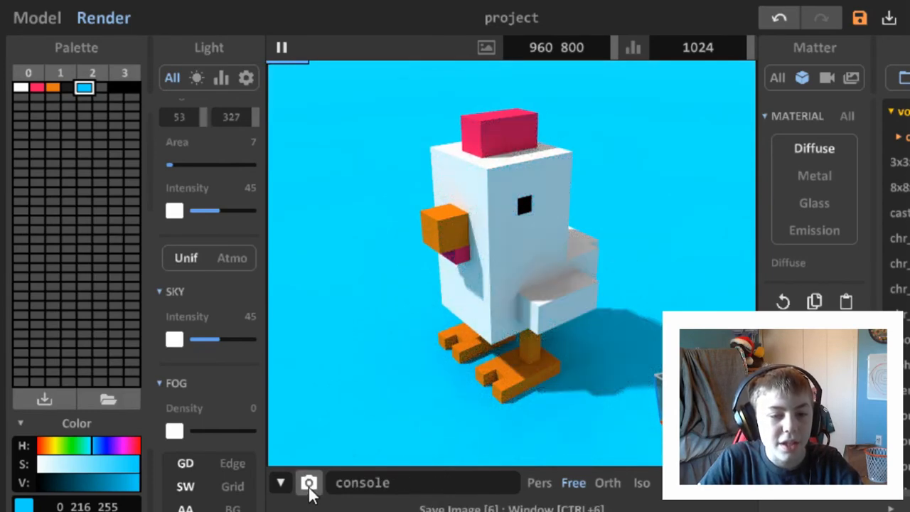